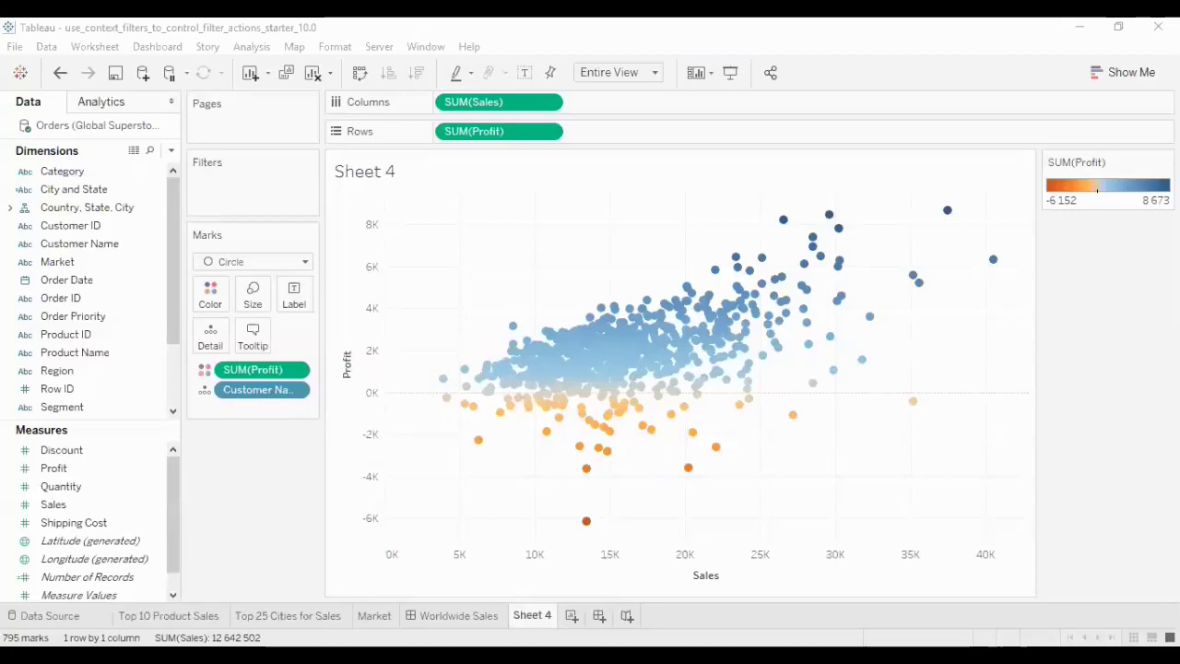
drag(491, 210, 848, 513)
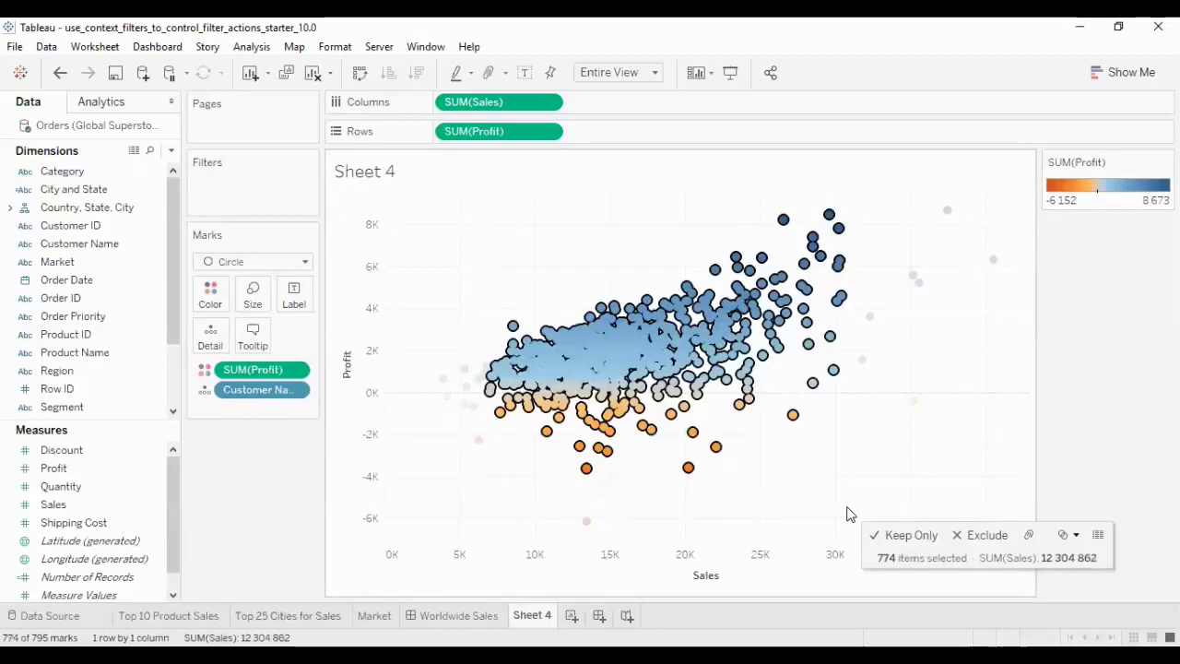
On a new worksheet, build a scatter plot of Profit on rows against Sales on columns, with Customer Name as the detail.
click(572, 615)
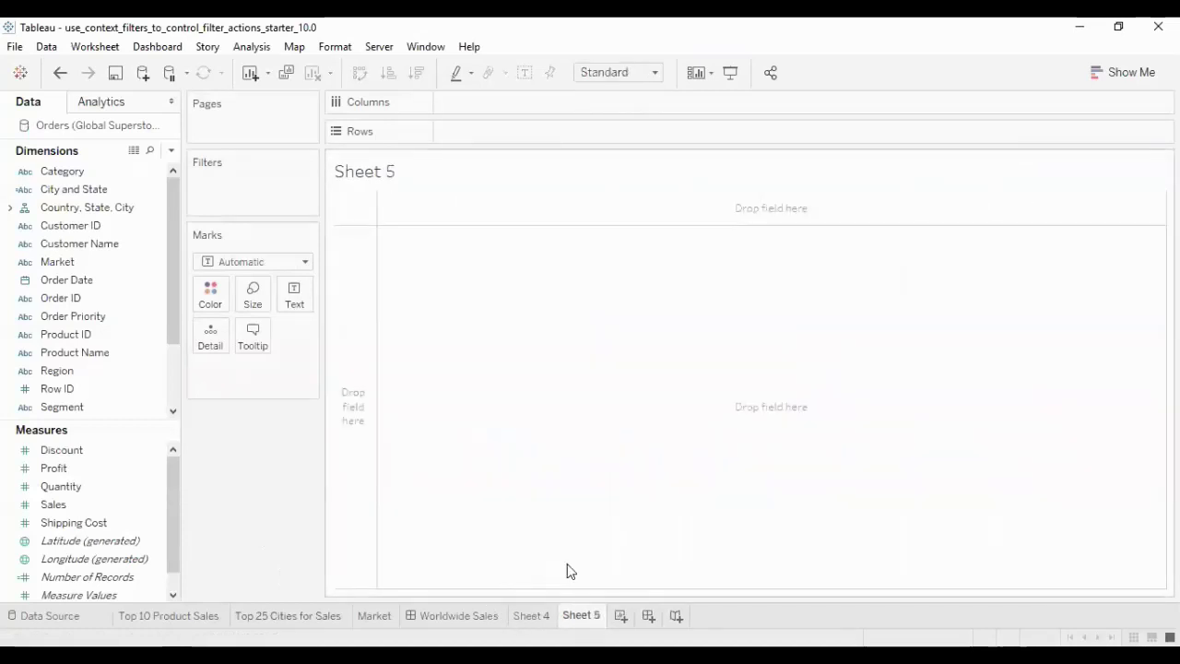
drag(69, 468, 346, 473)
drag(41, 509, 599, 101)
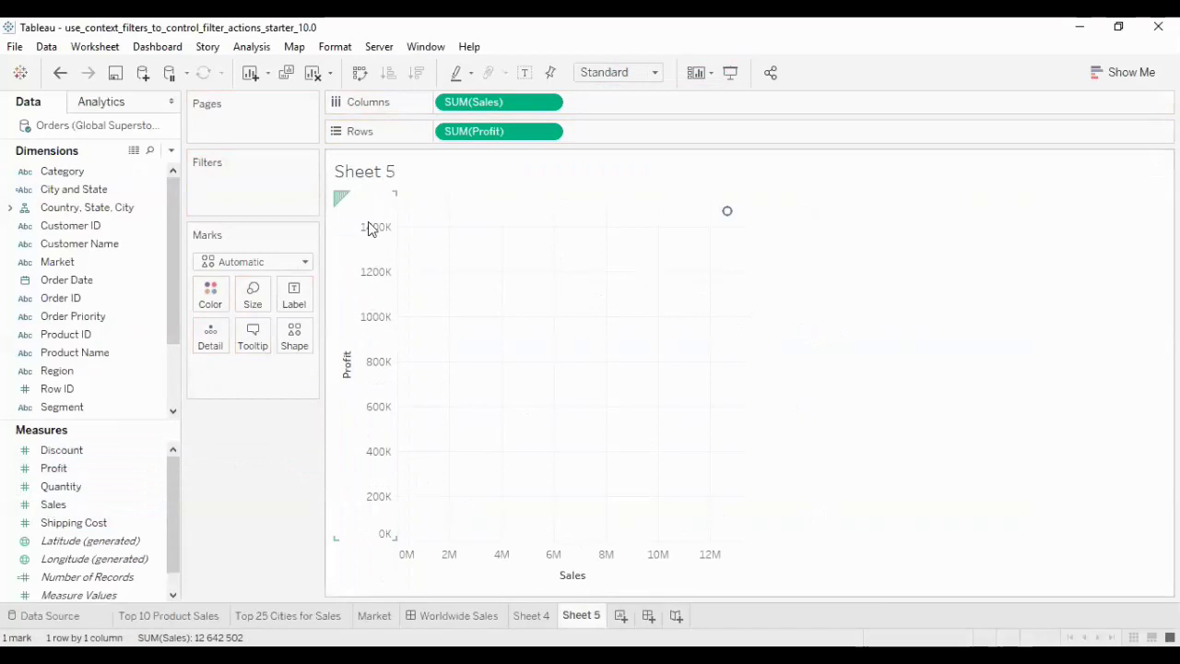
mouse_move(92, 243)
mouse_down()
mouse_move(211, 338)
mouse_move(210, 285)
mouse_move(211, 337)
mouse_up()
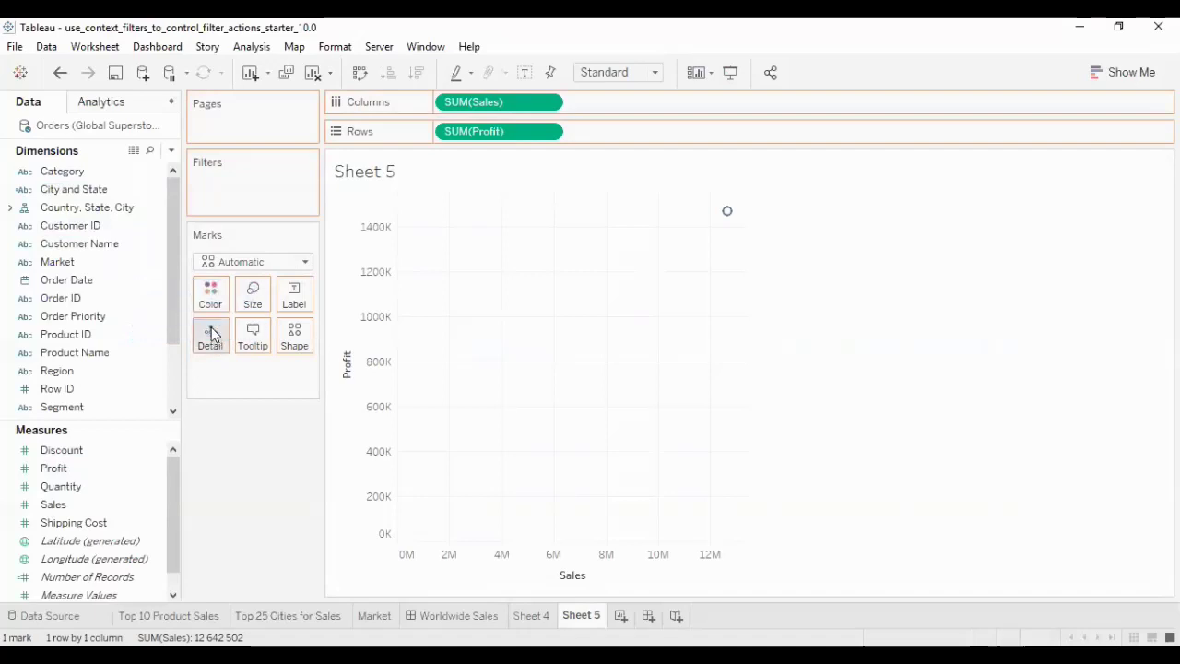
Fit the scatter plot to Entire View and colour its marks by Profit.
click(645, 72)
click(639, 134)
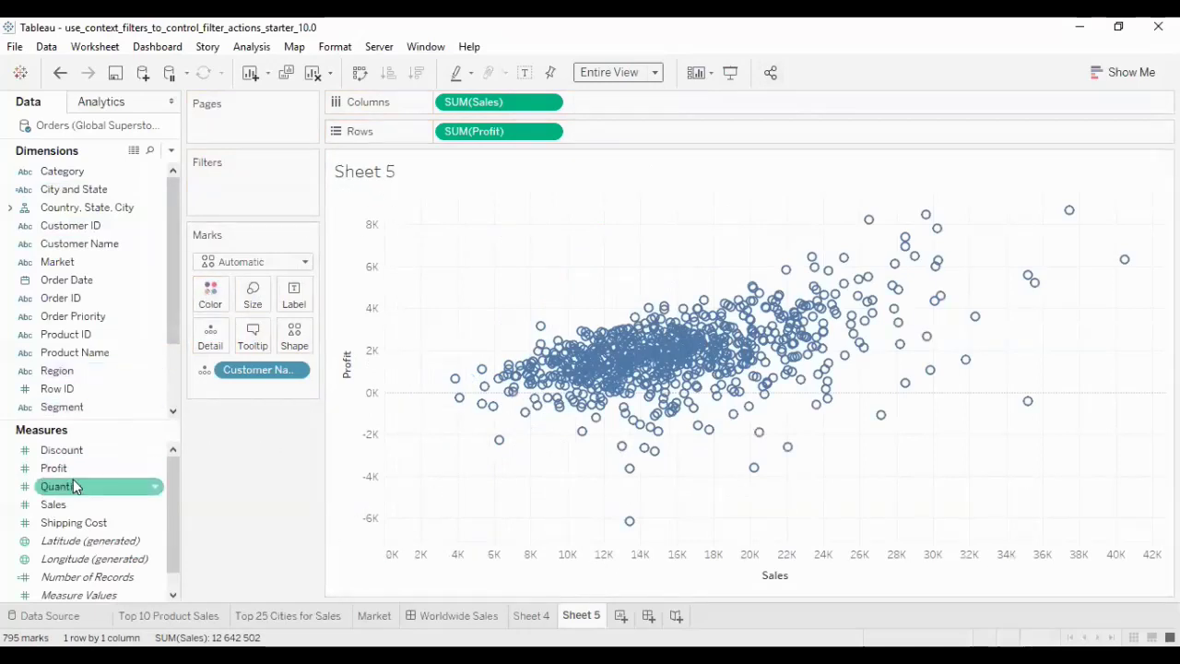
drag(89, 471, 211, 307)
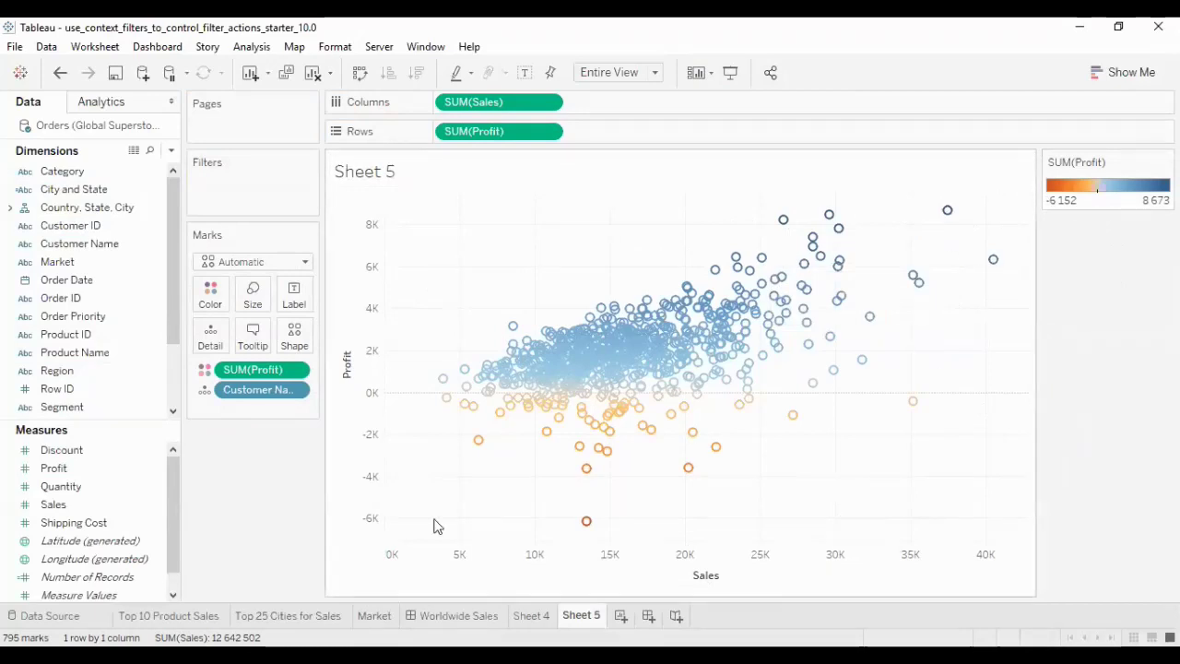
Add a cluster model to the scatter plot based on Profit and Sales, with the number of clusters set to 25.
click(96, 102)
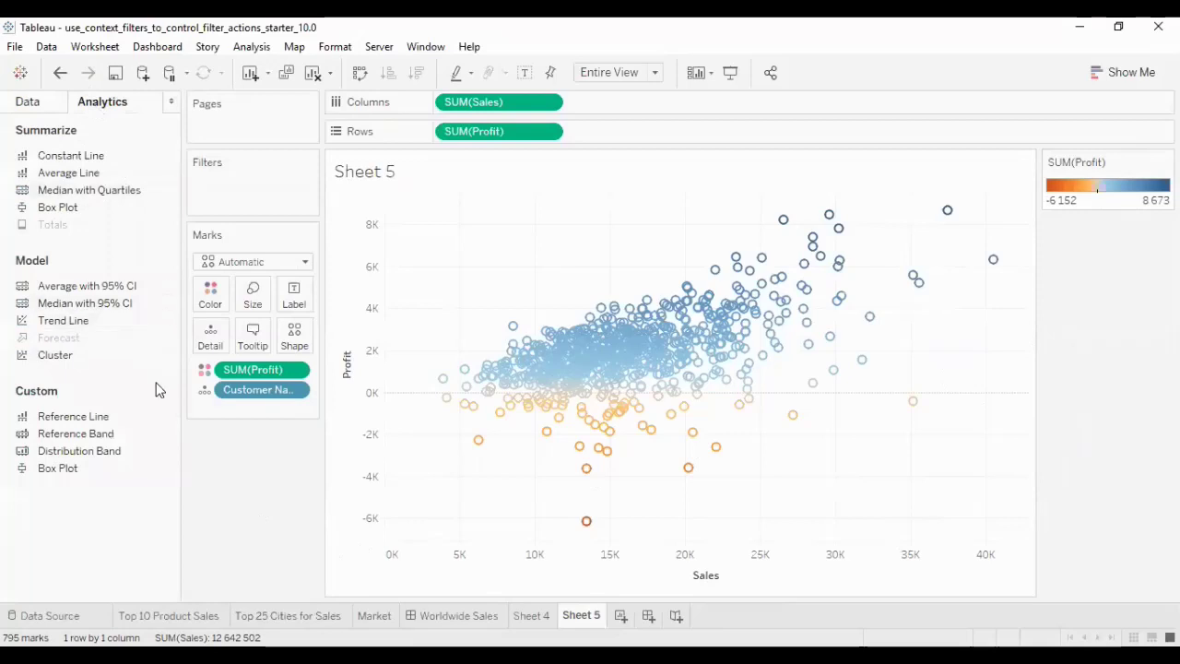
drag(92, 355, 487, 228)
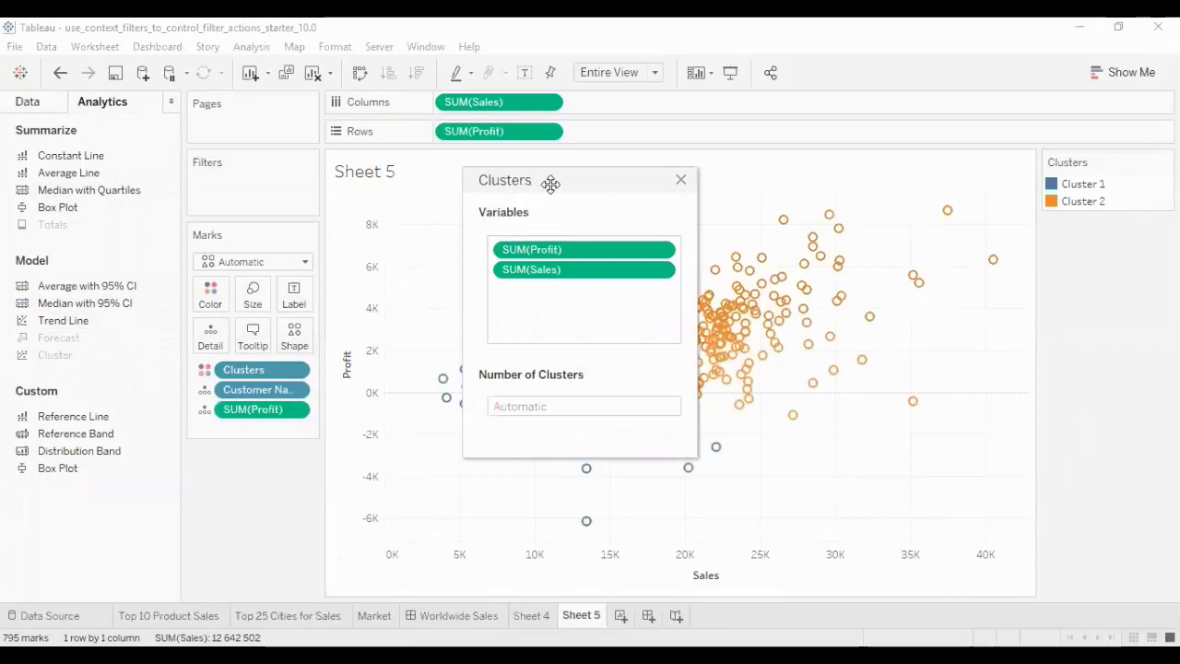
drag(556, 187, 896, 257)
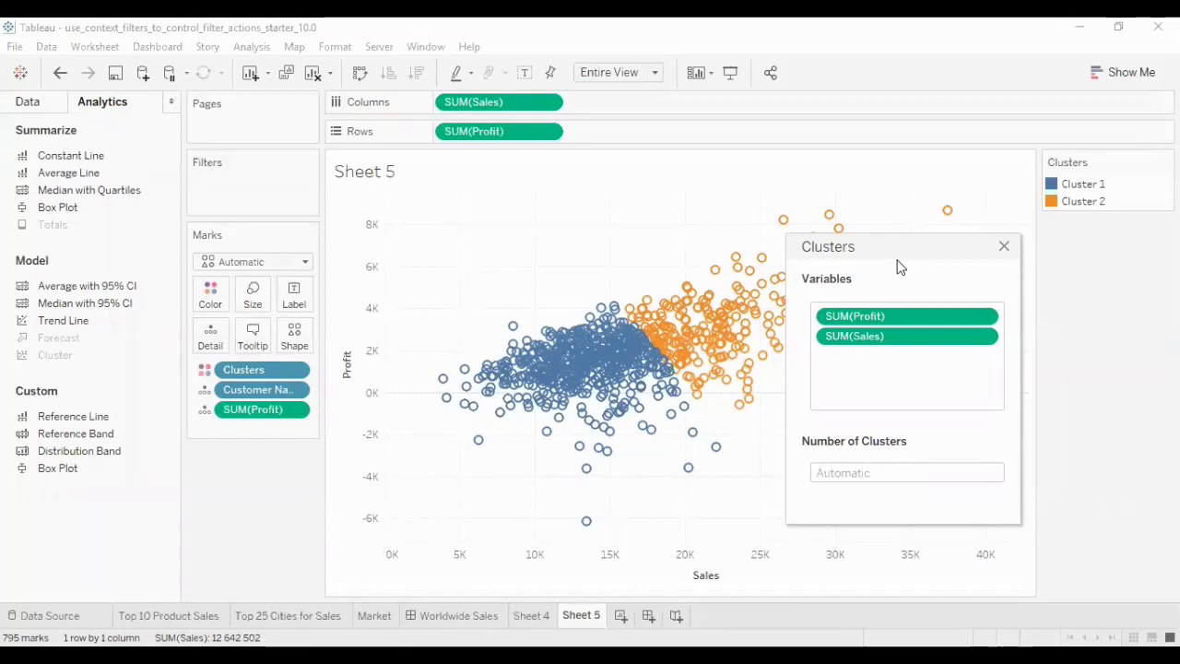
click(971, 471)
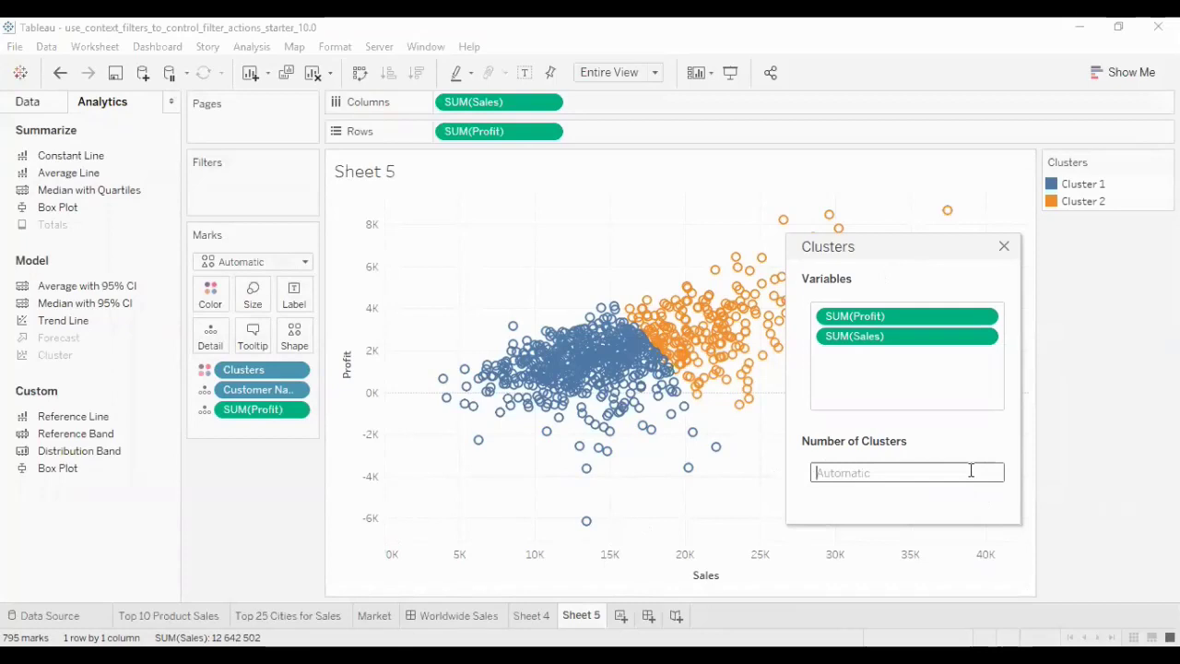
text(25)
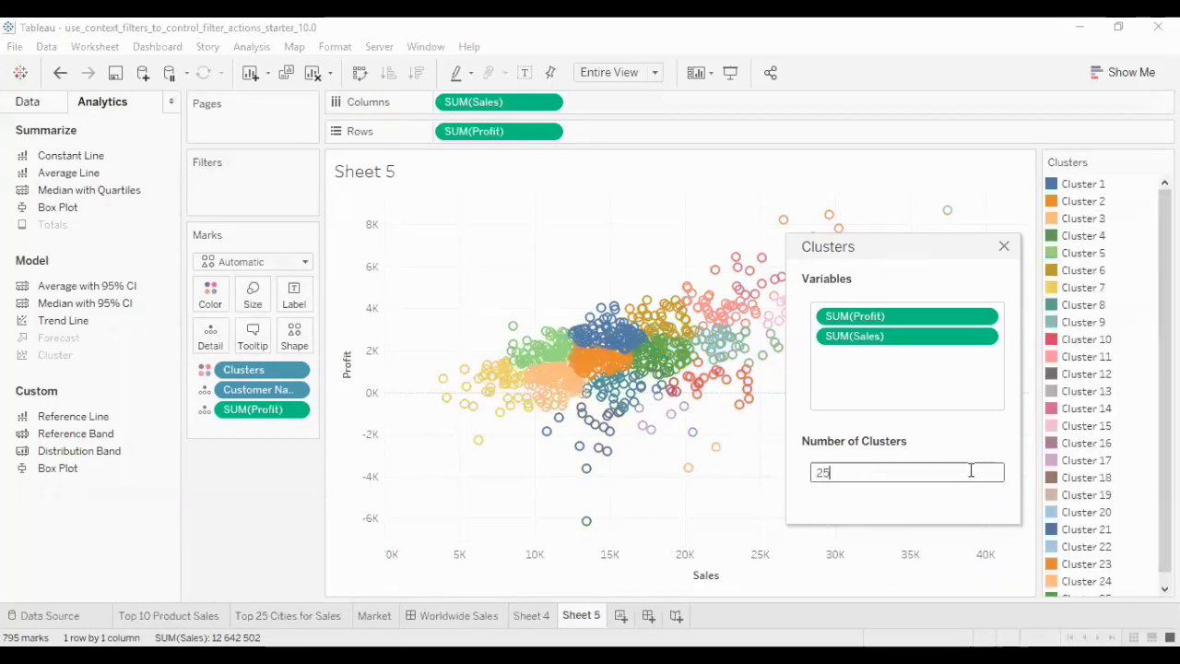
click(1004, 249)
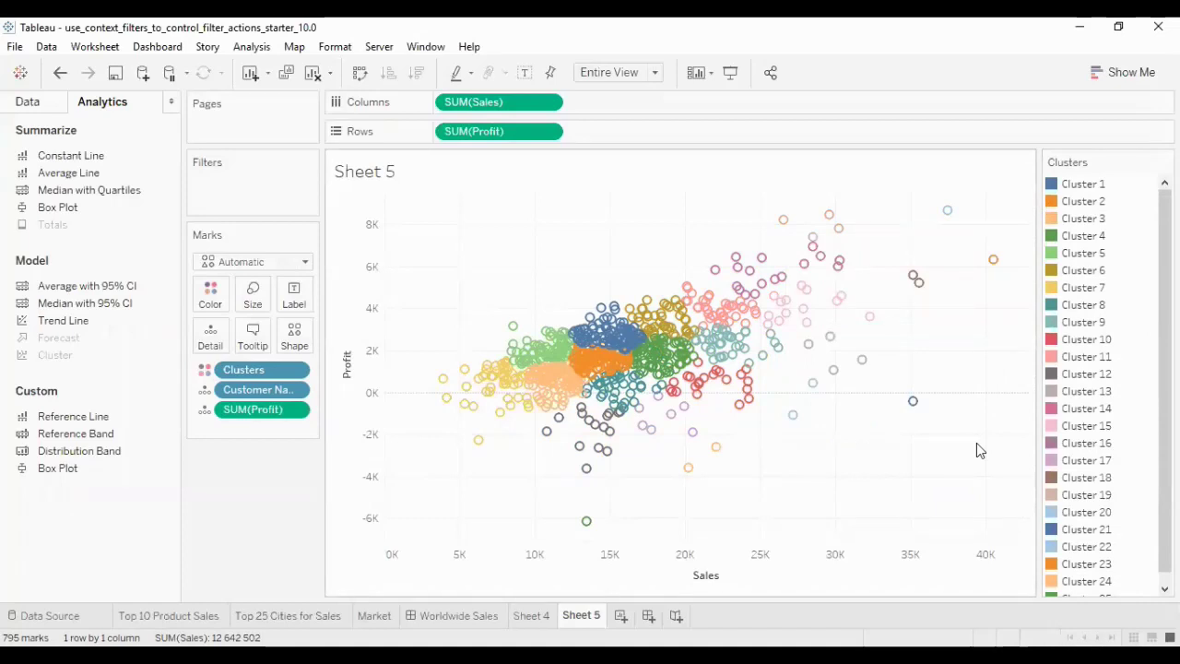
Change the mark type of the clustered scatter plot to Circle.
mouse_move(626, 300)
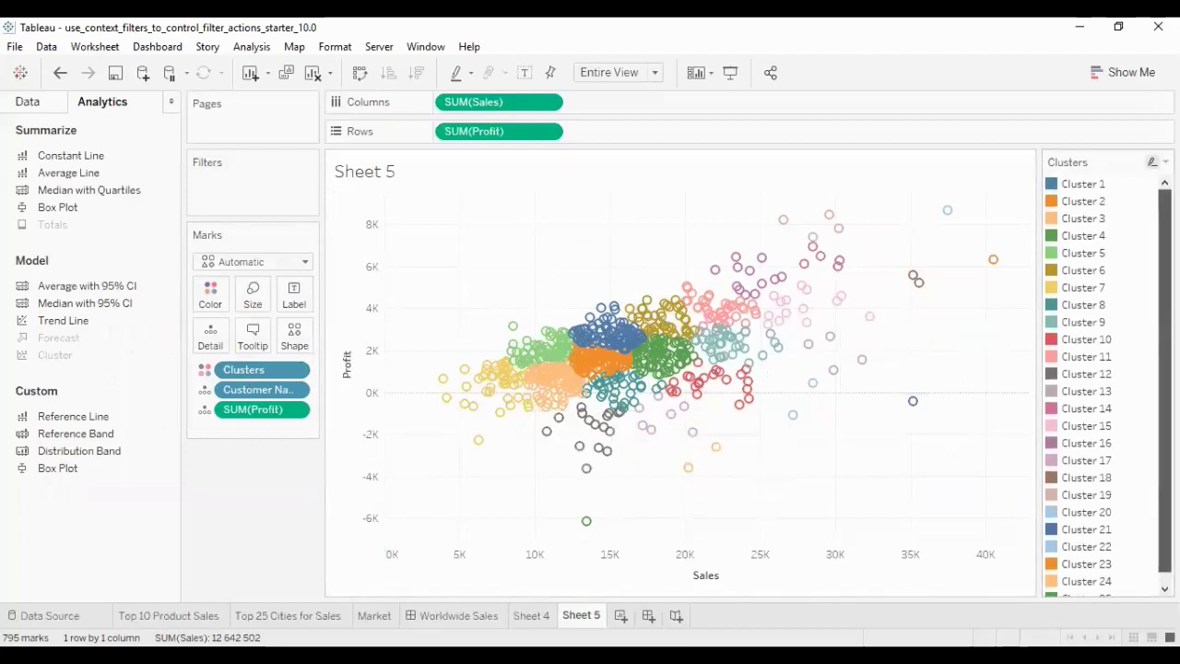
click(217, 268)
click(229, 381)
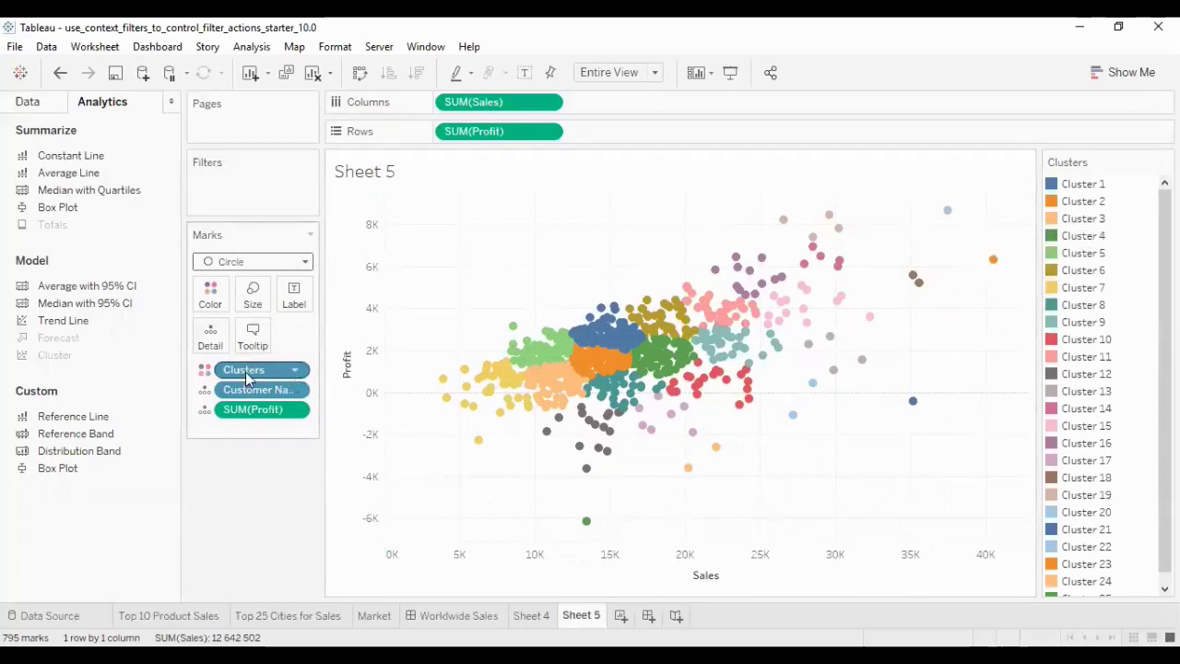
Save the clusters as a reusable dimension in the data source, named "customer clusters".
drag(242, 371, 147, 348)
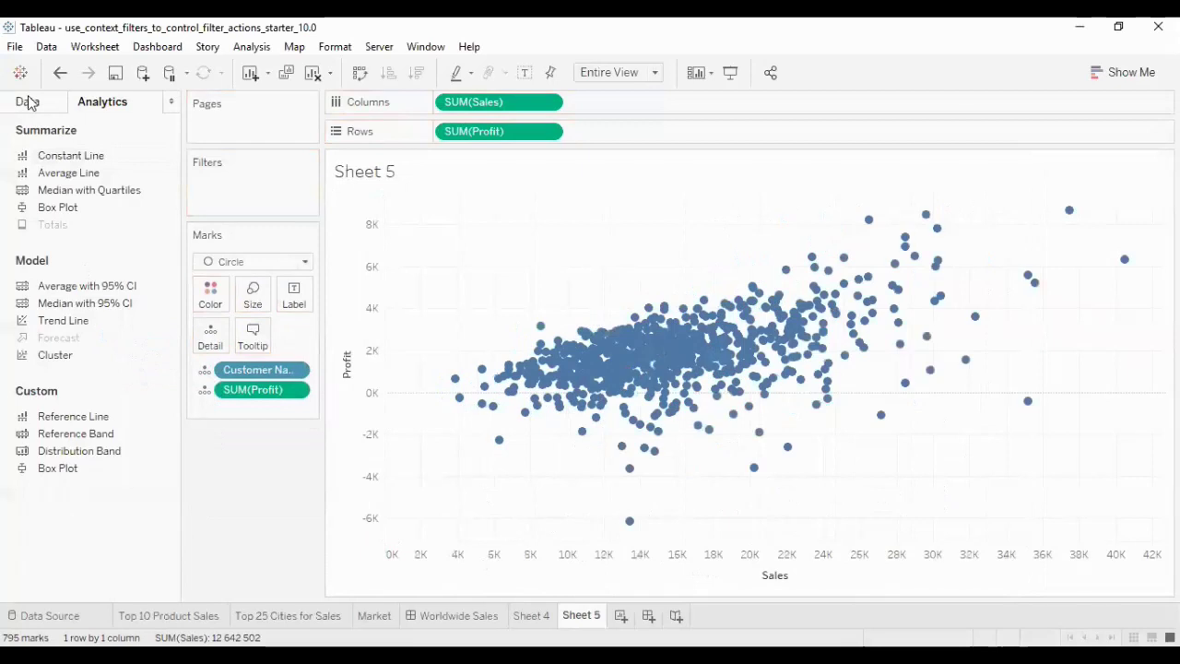
click(60, 72)
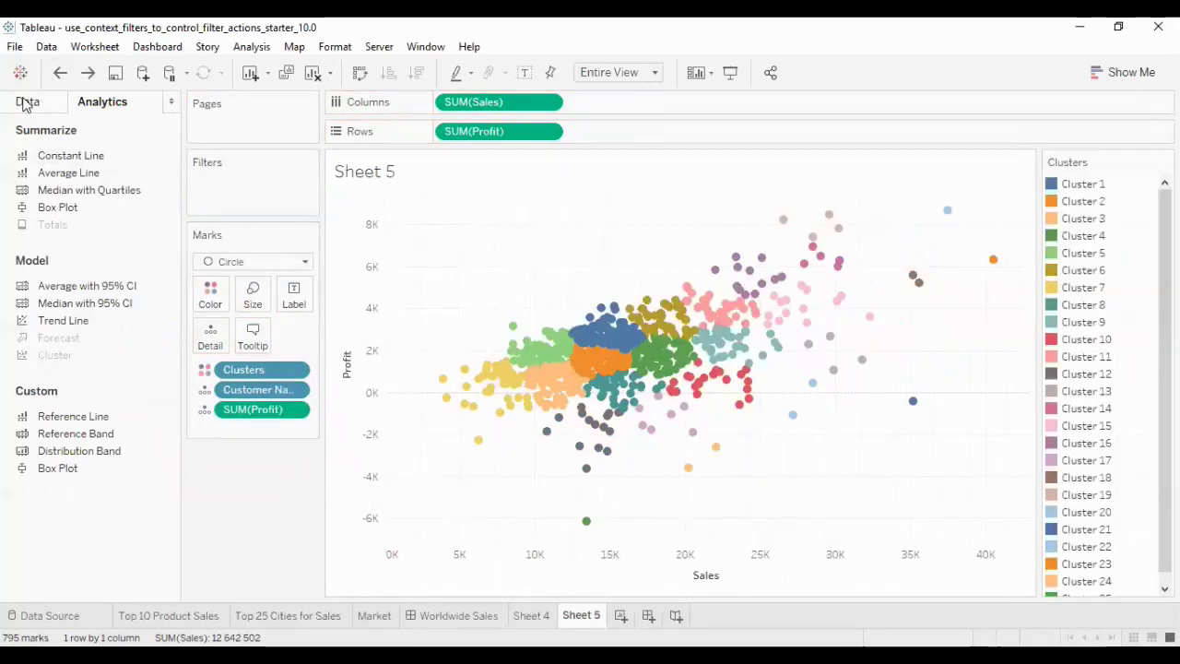
click(28, 102)
drag(250, 369, 119, 394)
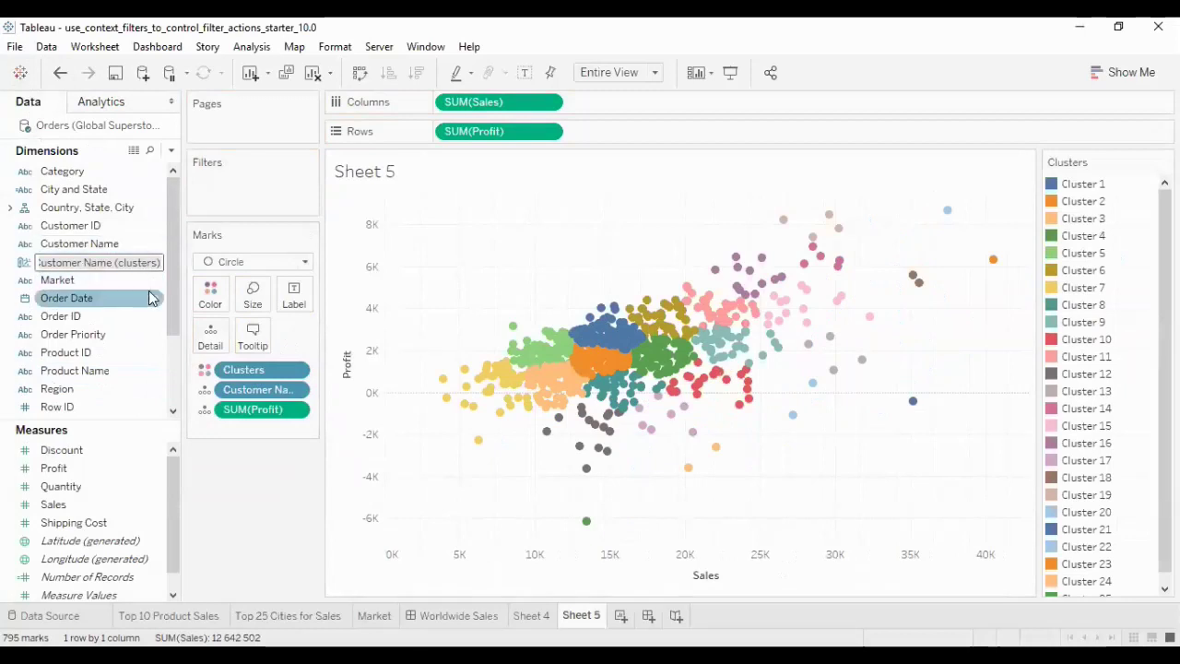
text(customer clusters)
key(Return)
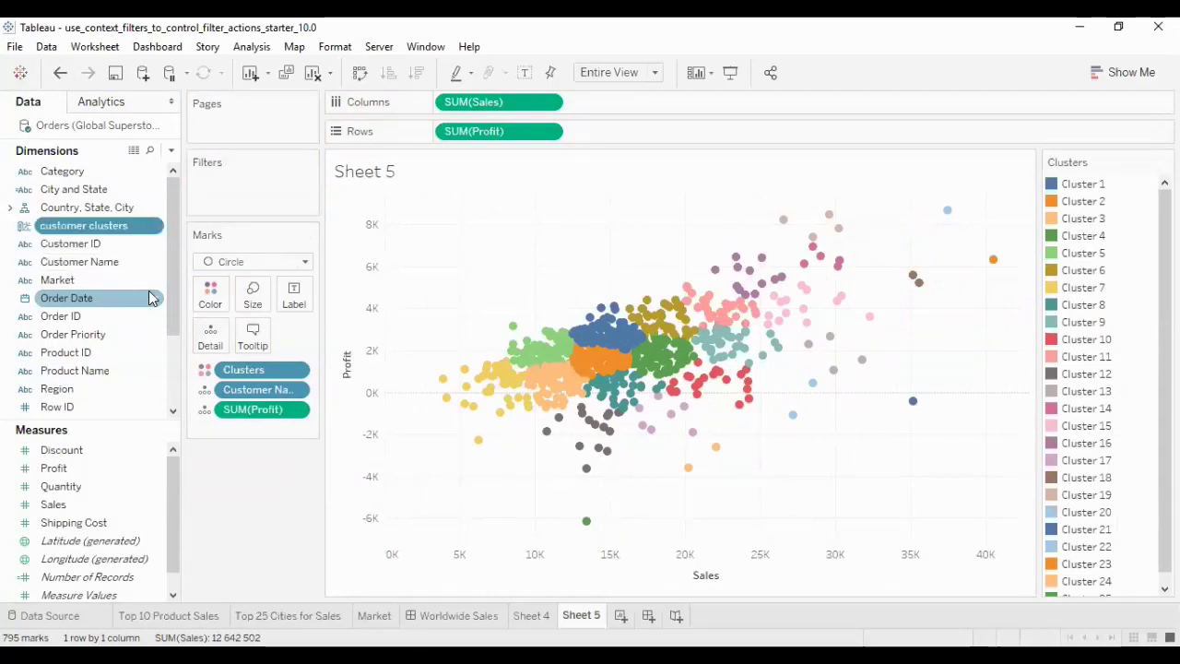
On a new worksheet, chart COUNTD([Customer Name]) on rows for each of the customer clusters on columns.
click(620, 614)
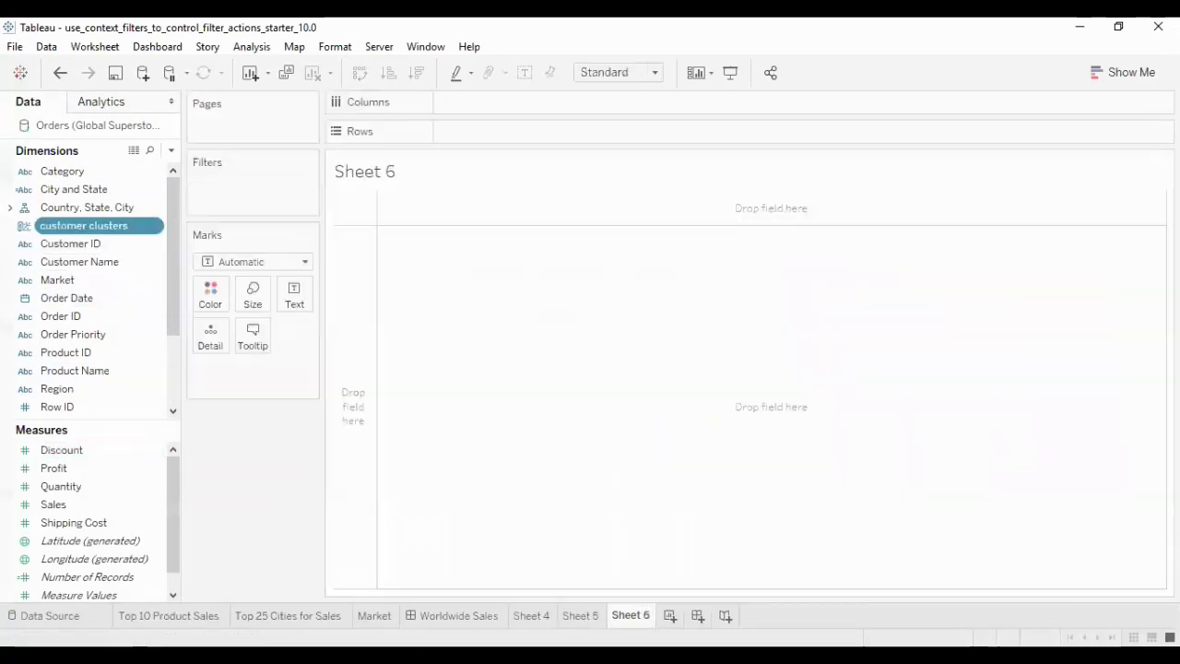
drag(86, 227, 506, 105)
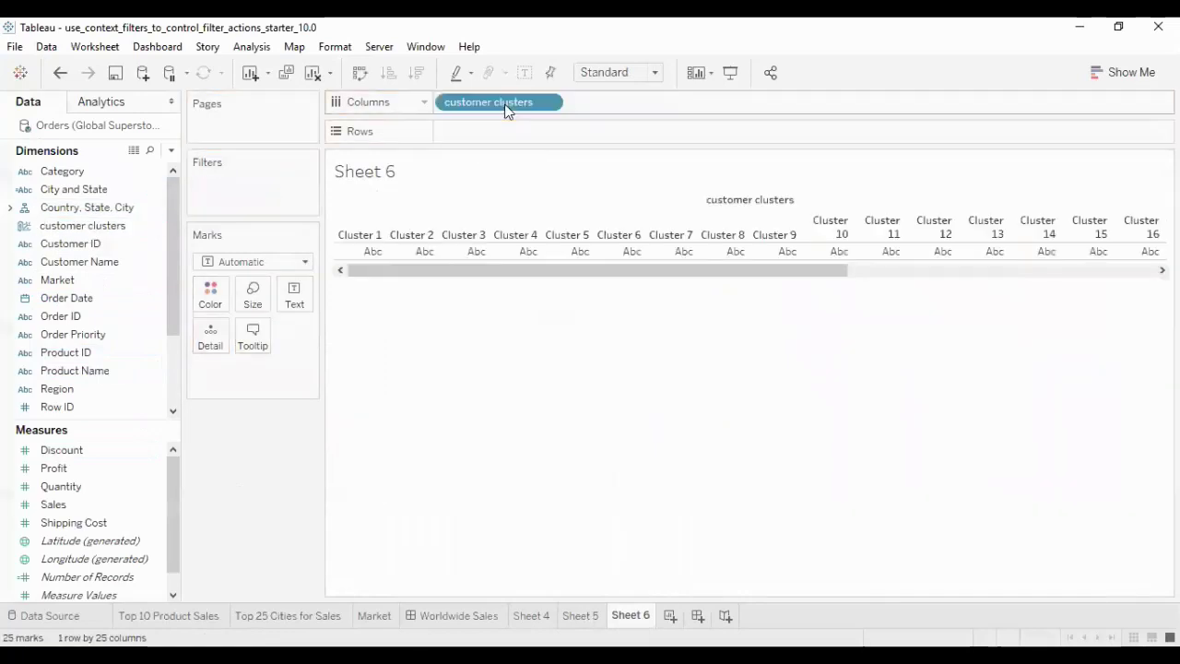
double_click(466, 129)
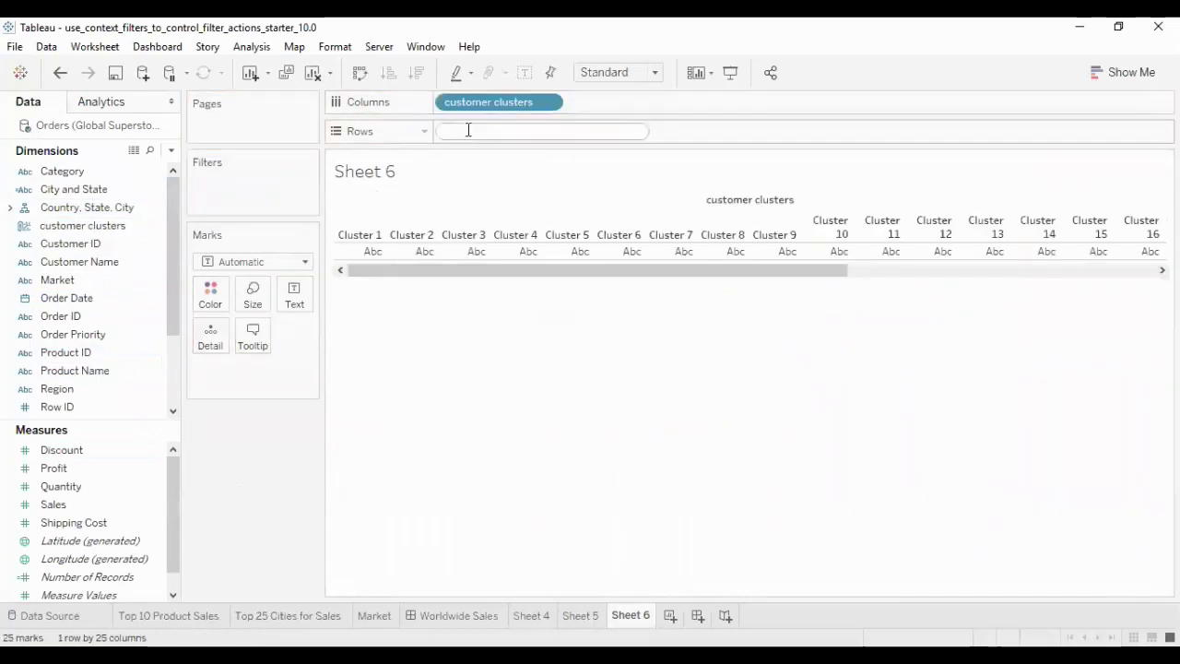
text(coun)
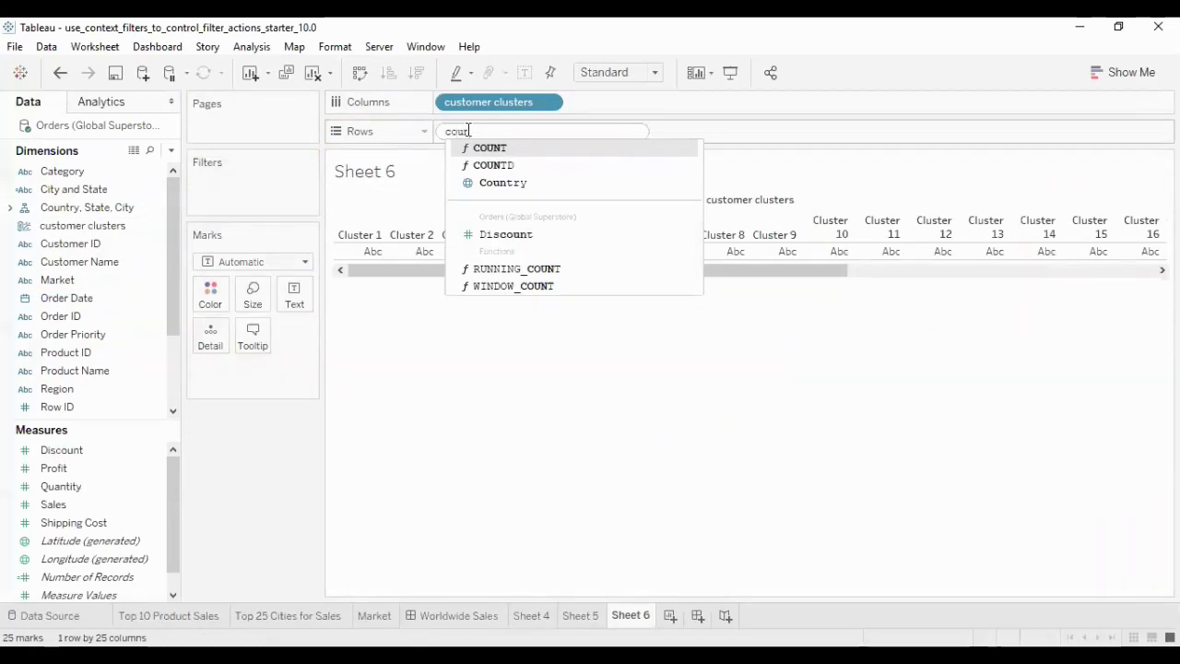
key(Down)
key(Return)
text(cus)
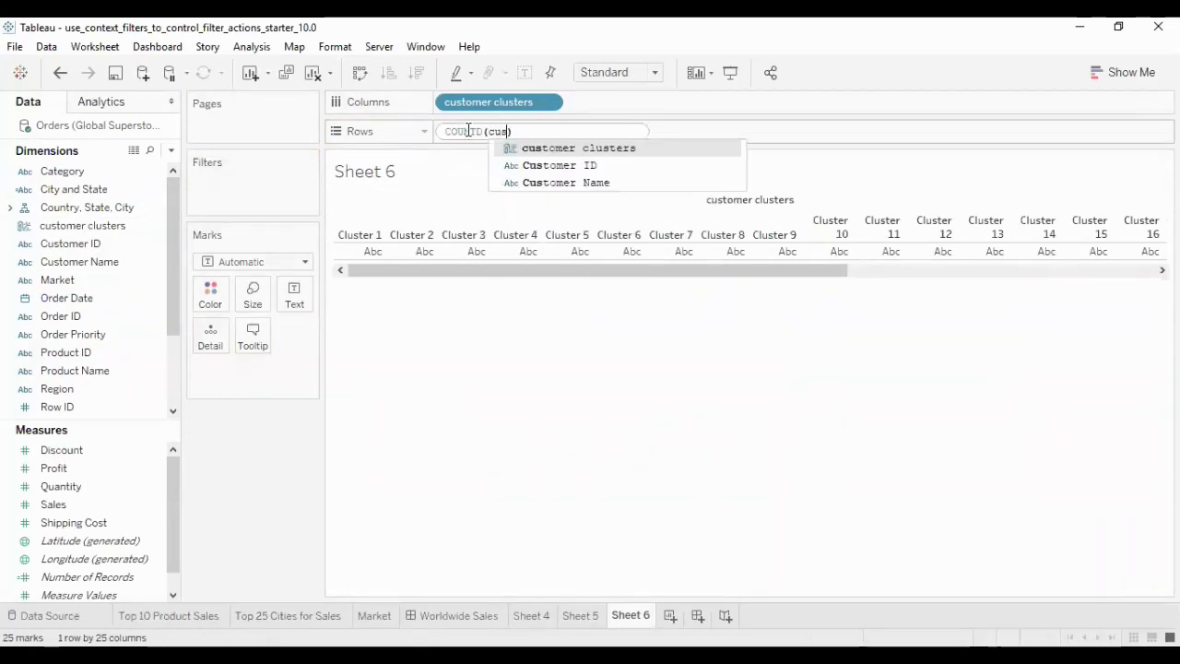
key(Down)
key(Down)
key(Return)
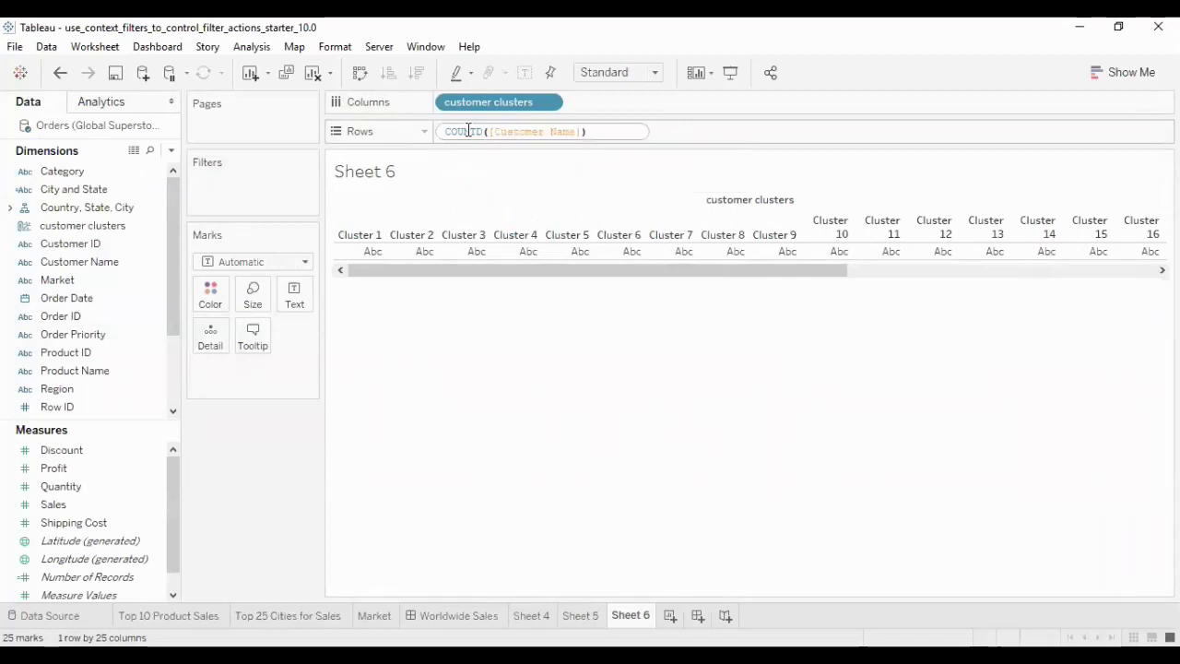
key(Return)
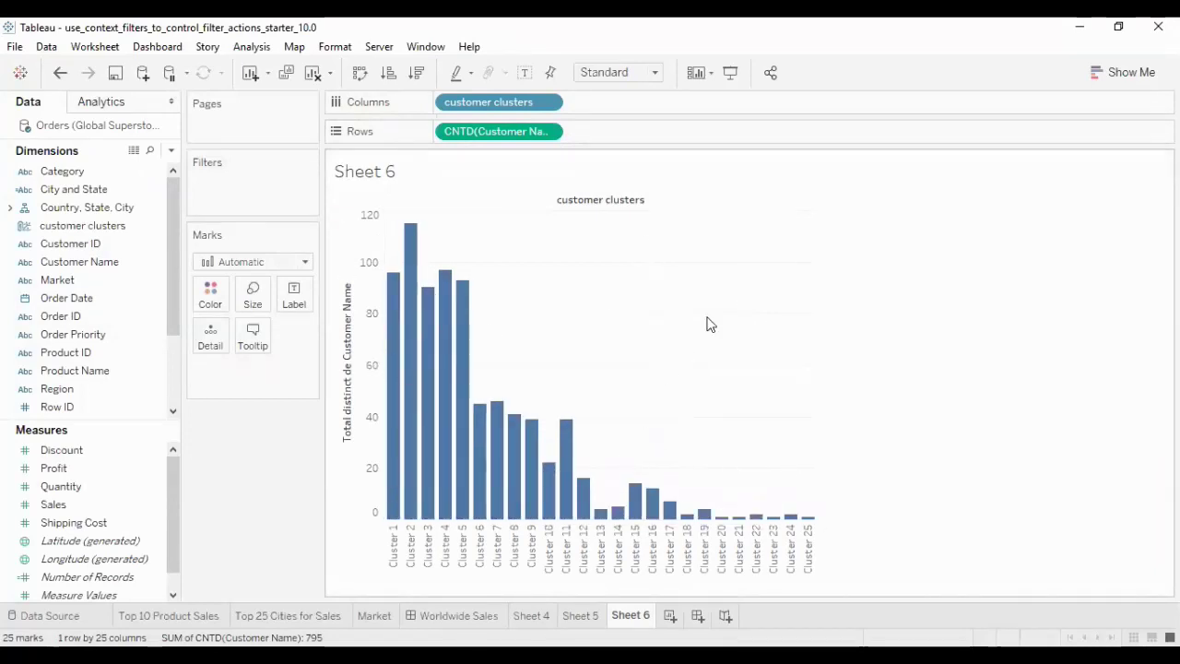
Sort the cluster bars in descending order of customer count and fit the bar chart to Entire View.
click(417, 74)
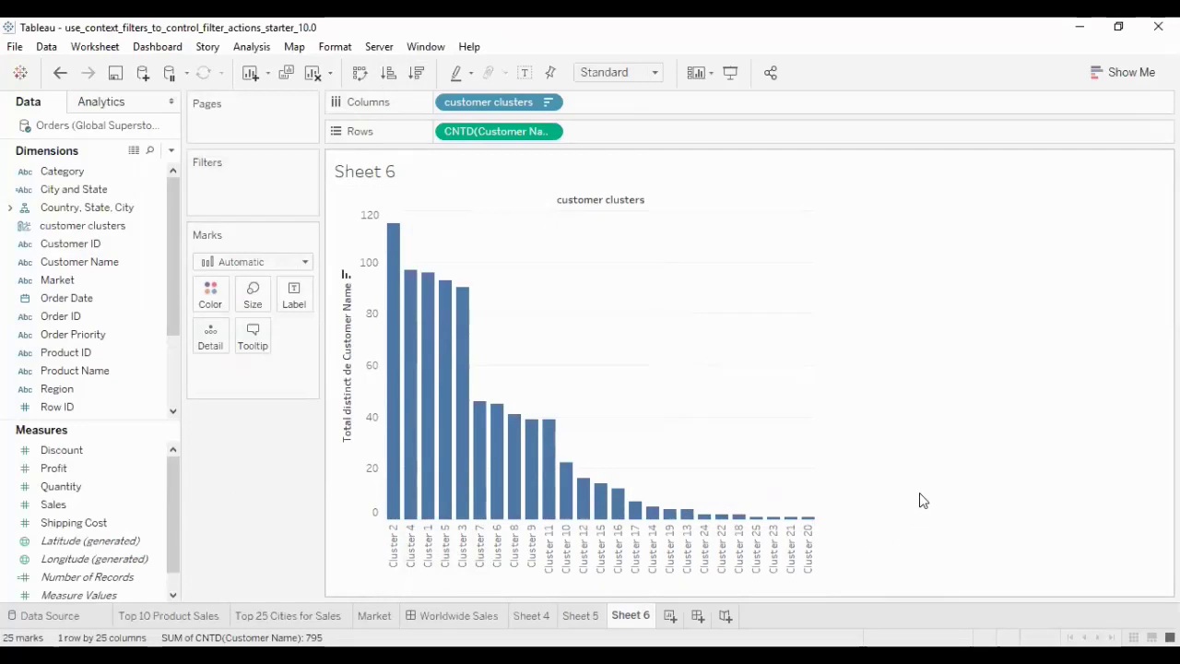
click(580, 615)
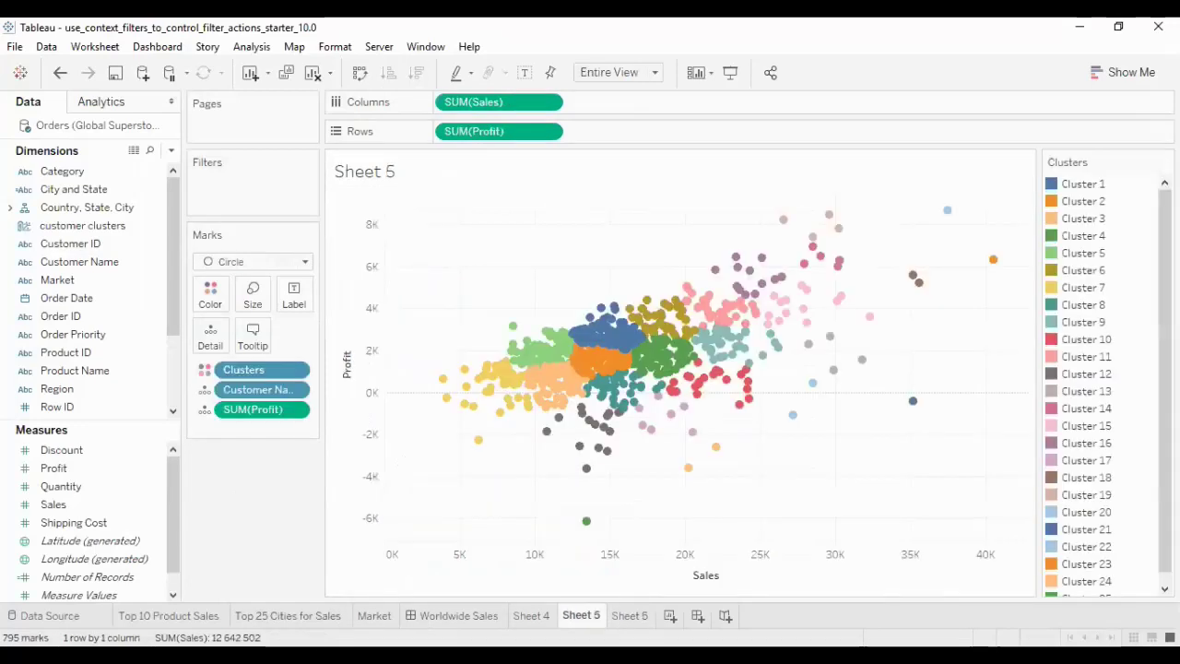
click(628, 614)
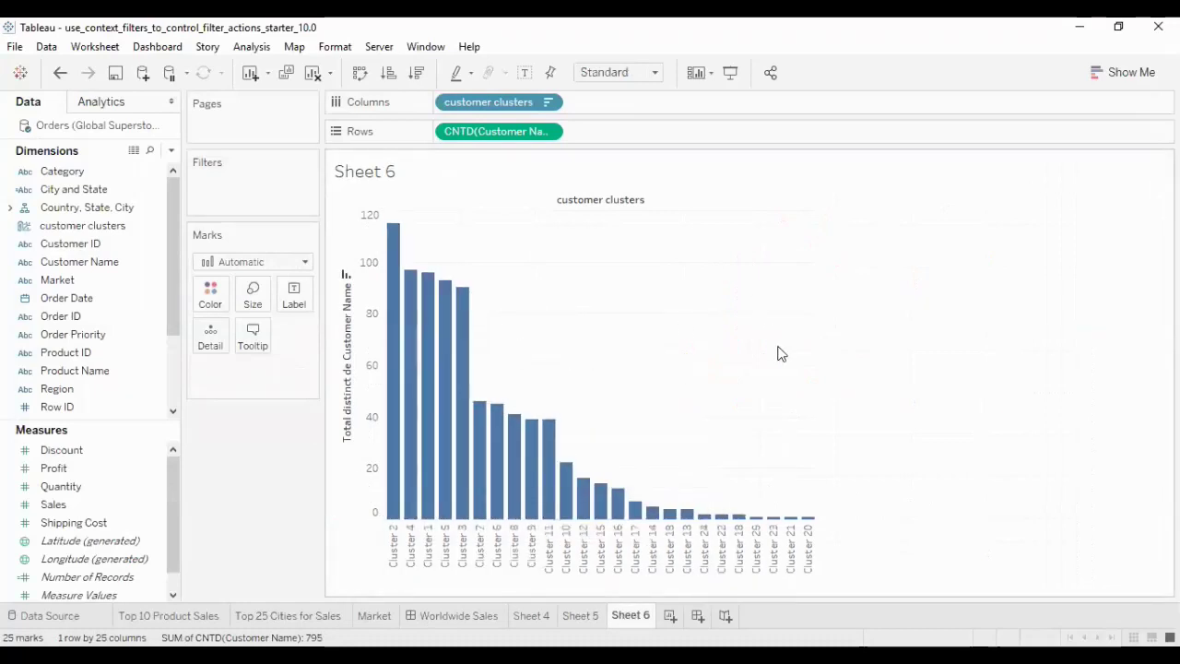
click(649, 72)
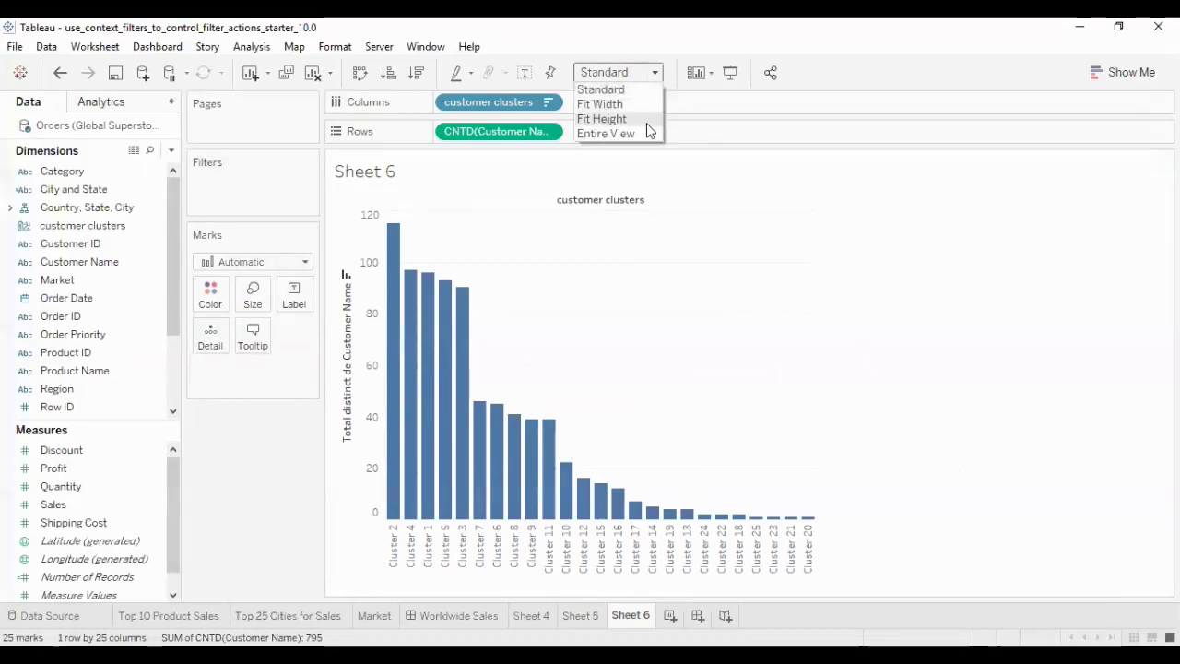
click(636, 134)
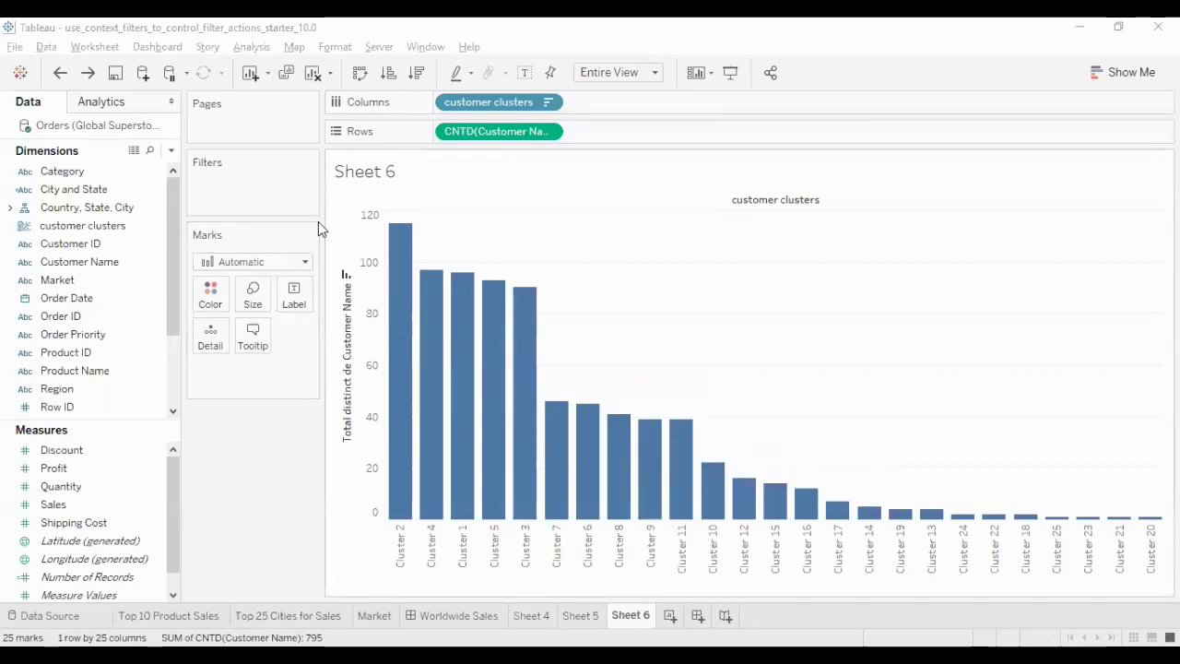
Apply a Running Total quick table calculation to the distinct count of Customer Name on rows.
click(550, 133)
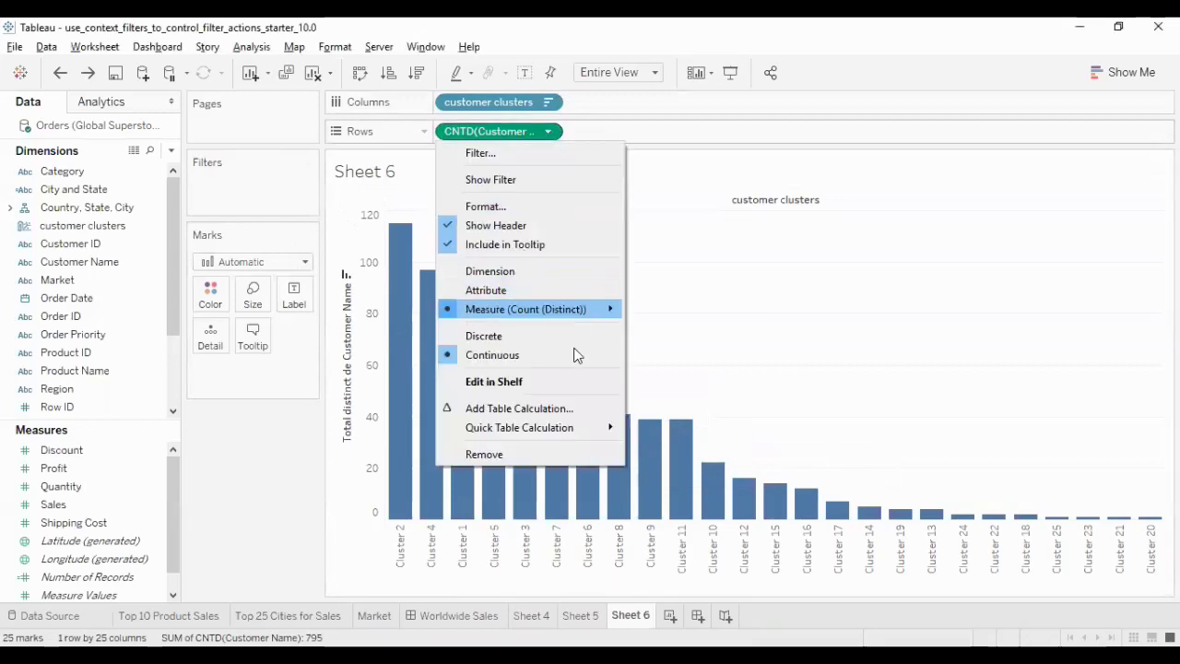
mouse_move(615, 426)
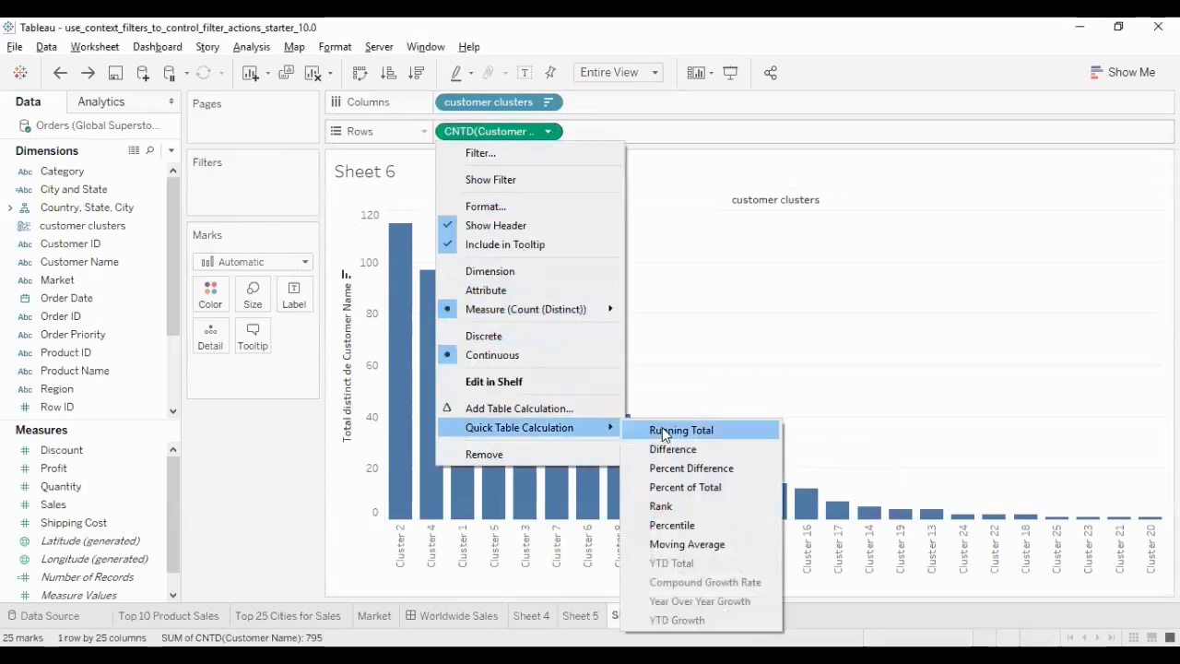
click(719, 432)
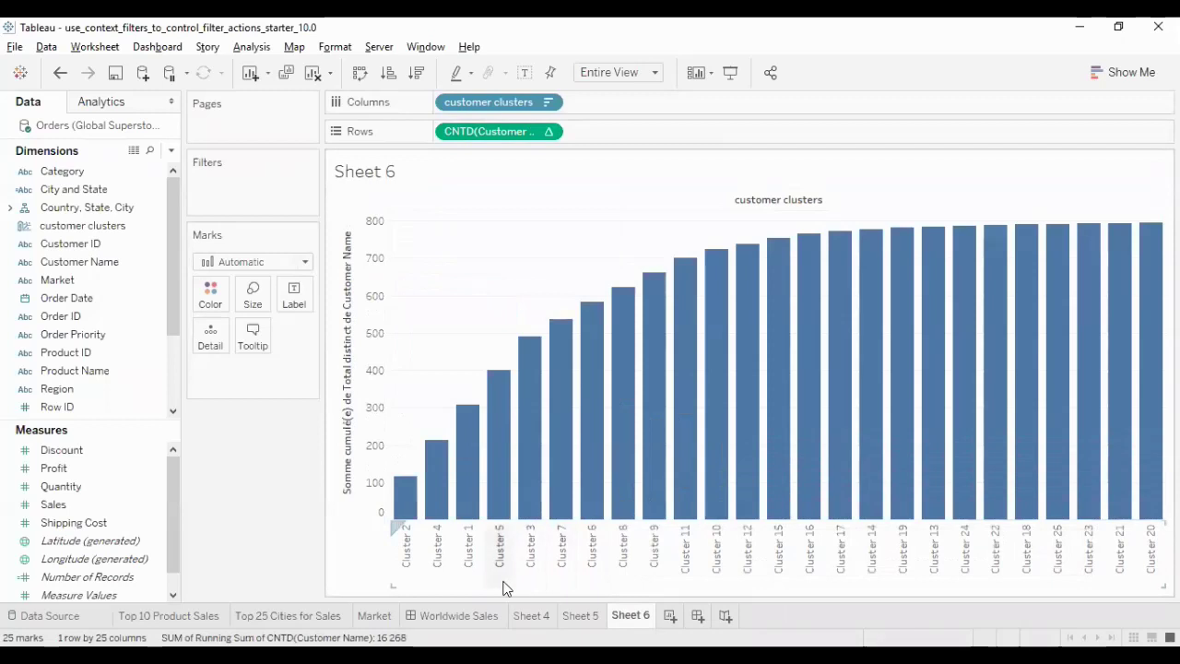
Add a Percent of Total secondary calculation, computed across the table, to the running total of distinct customers.
click(547, 134)
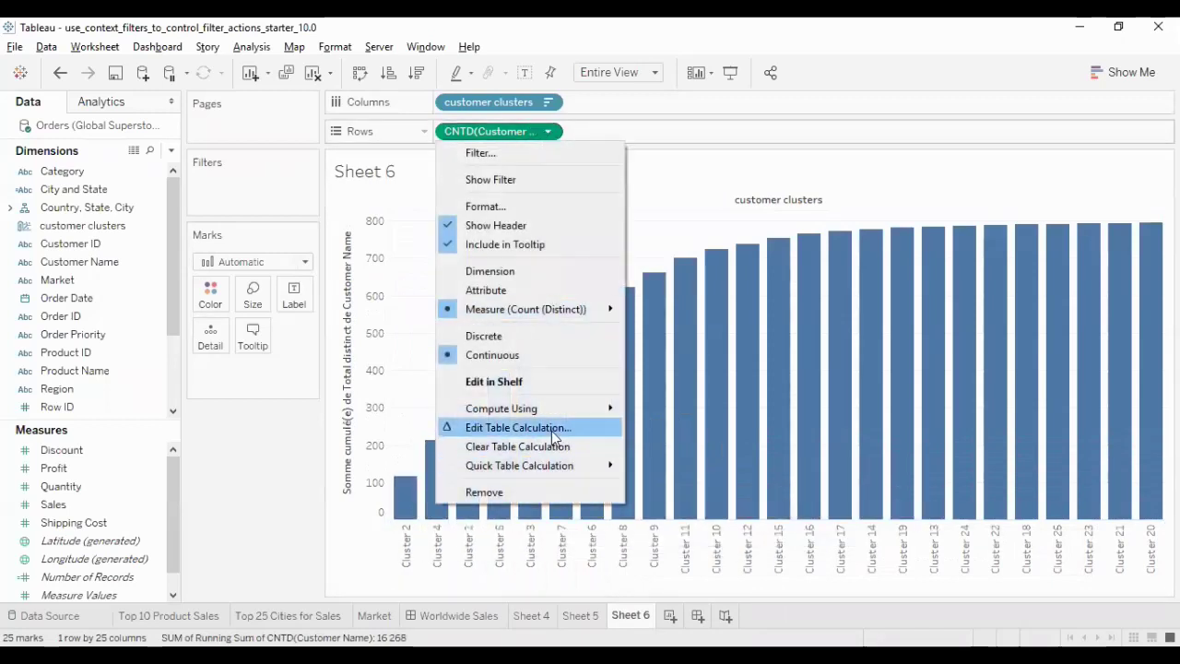
click(552, 427)
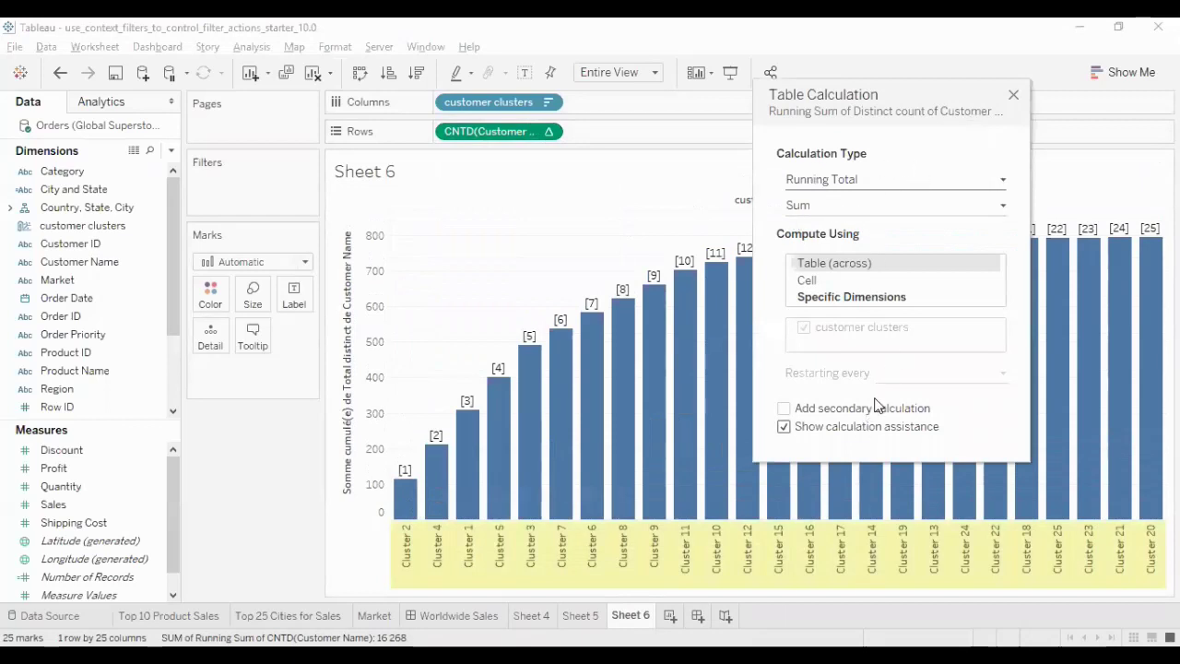
click(783, 408)
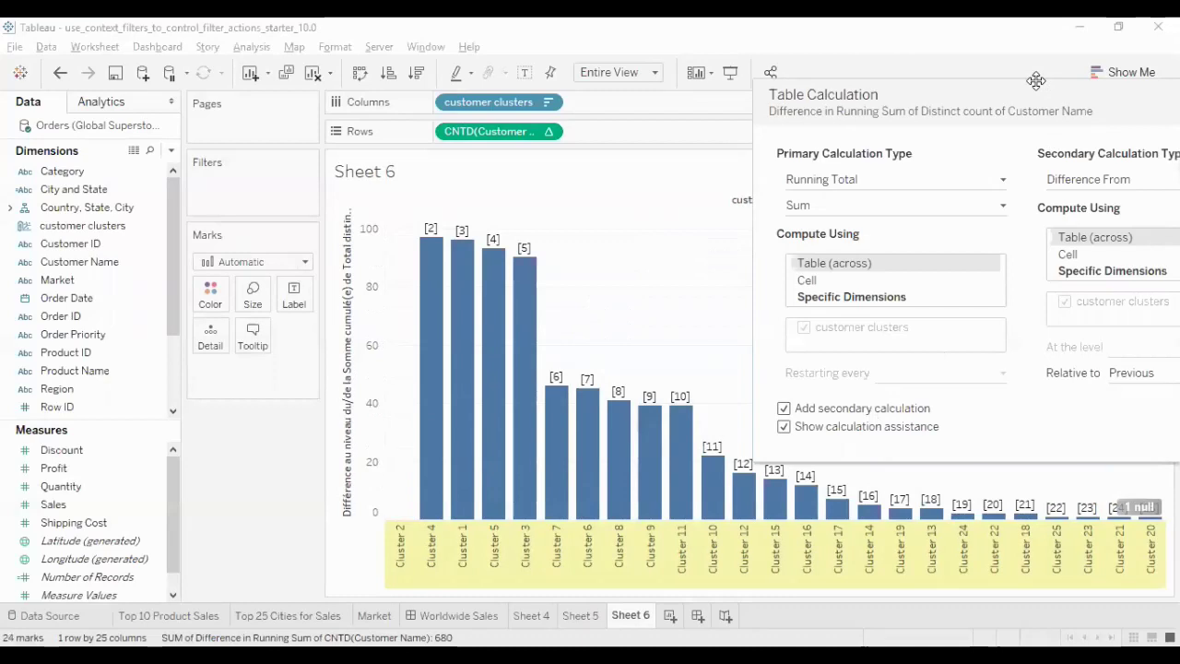
drag(1019, 100, 803, 146)
click(867, 224)
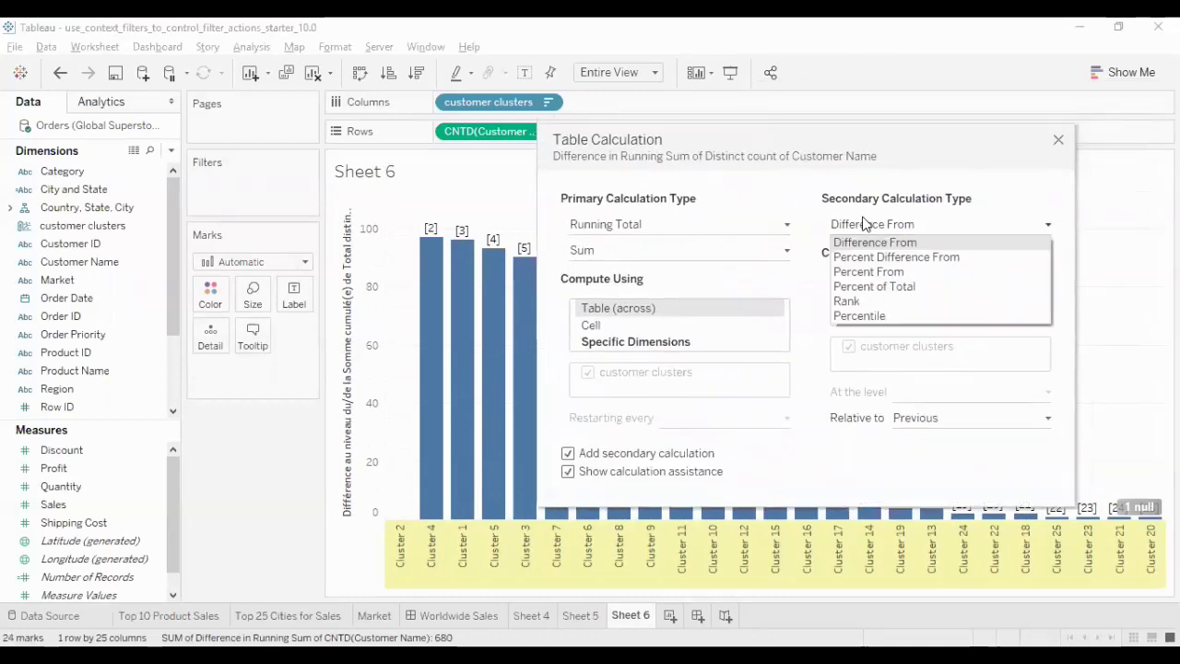
click(933, 289)
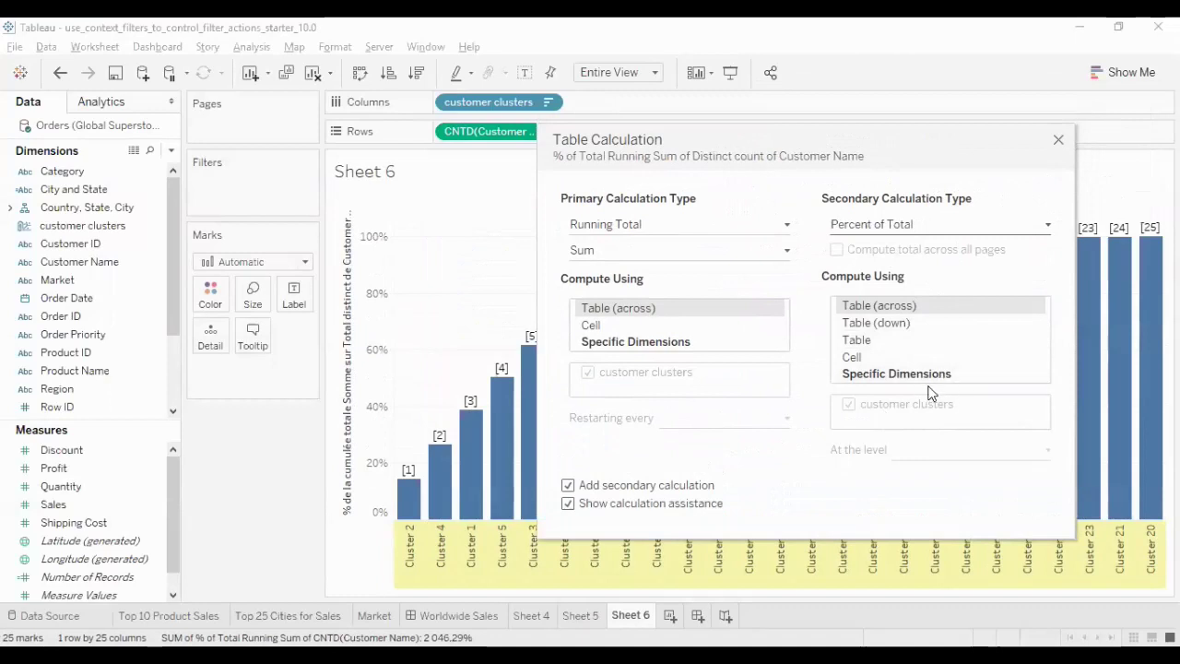
click(1058, 140)
Select the first ten bars, from Cluster 2 to Cluster 11, and create a set from them named "clusters 90%".
mouse_move(805, 458)
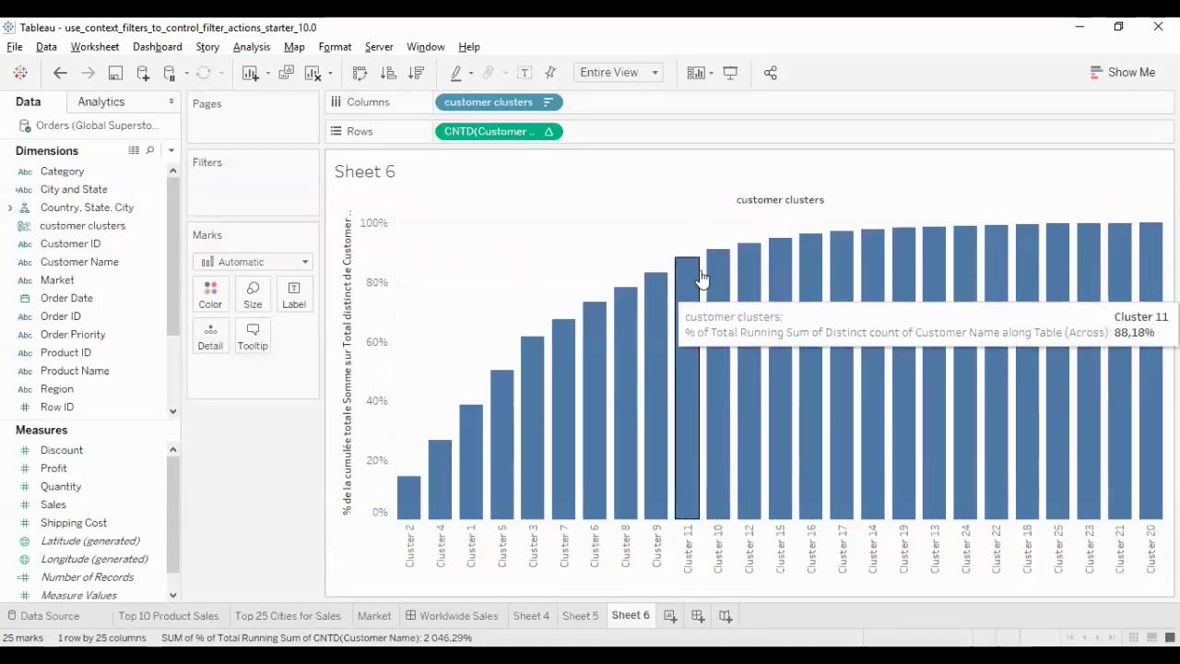
drag(693, 239, 379, 516)
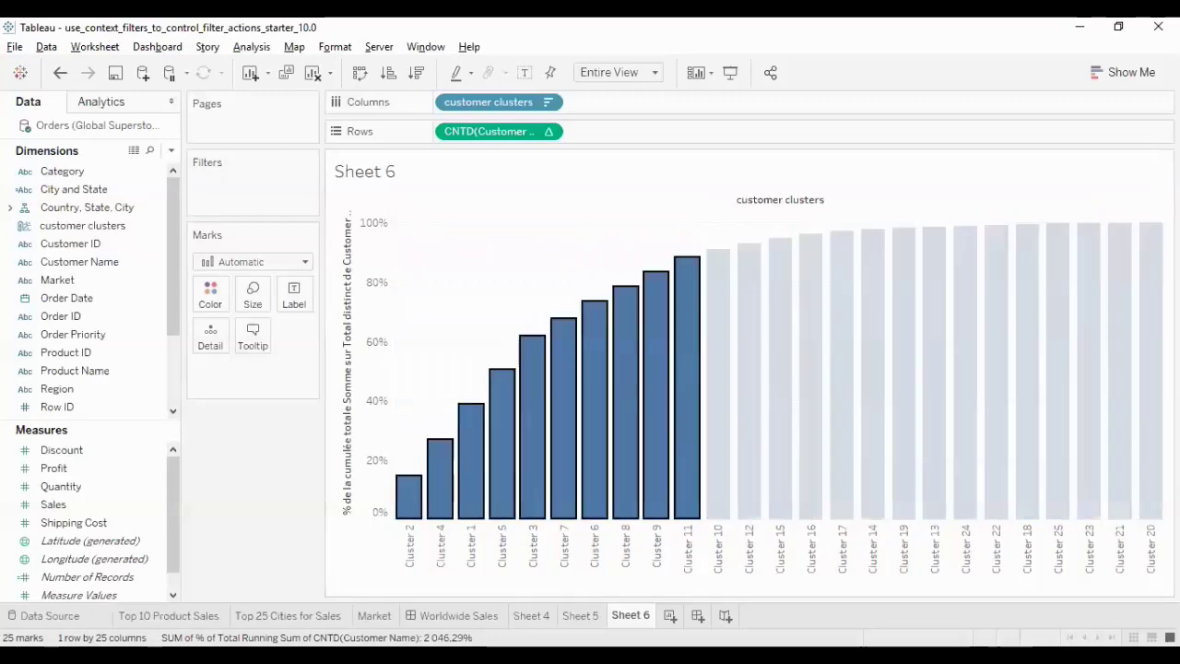
mouse_move(690, 500)
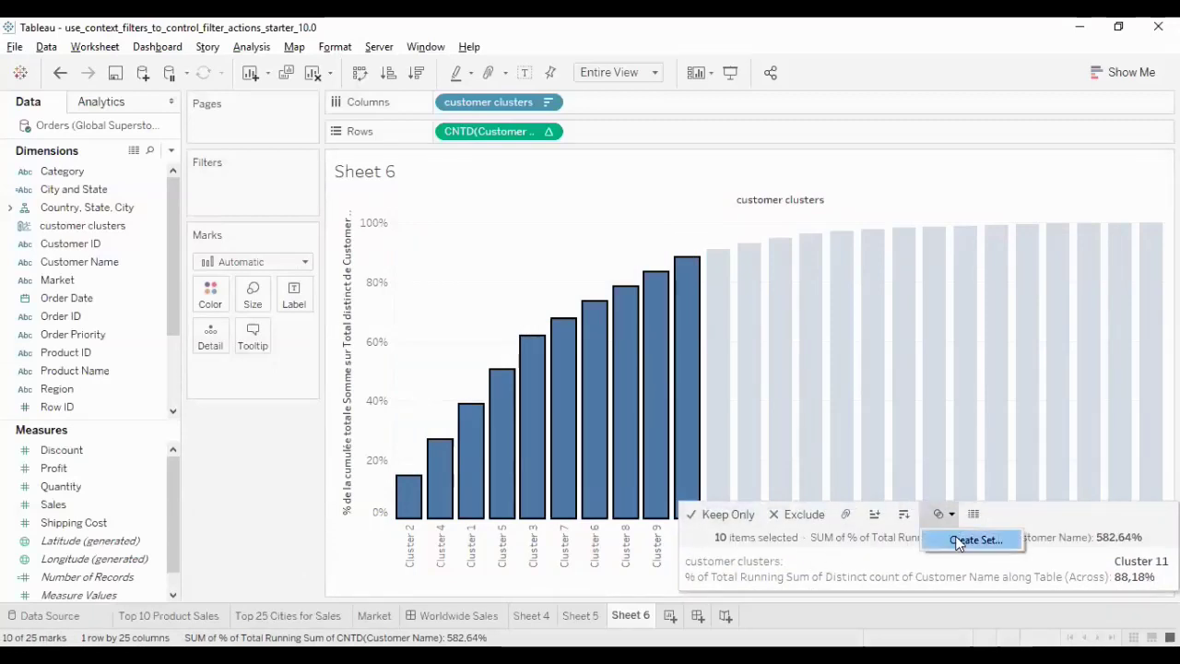
click(975, 541)
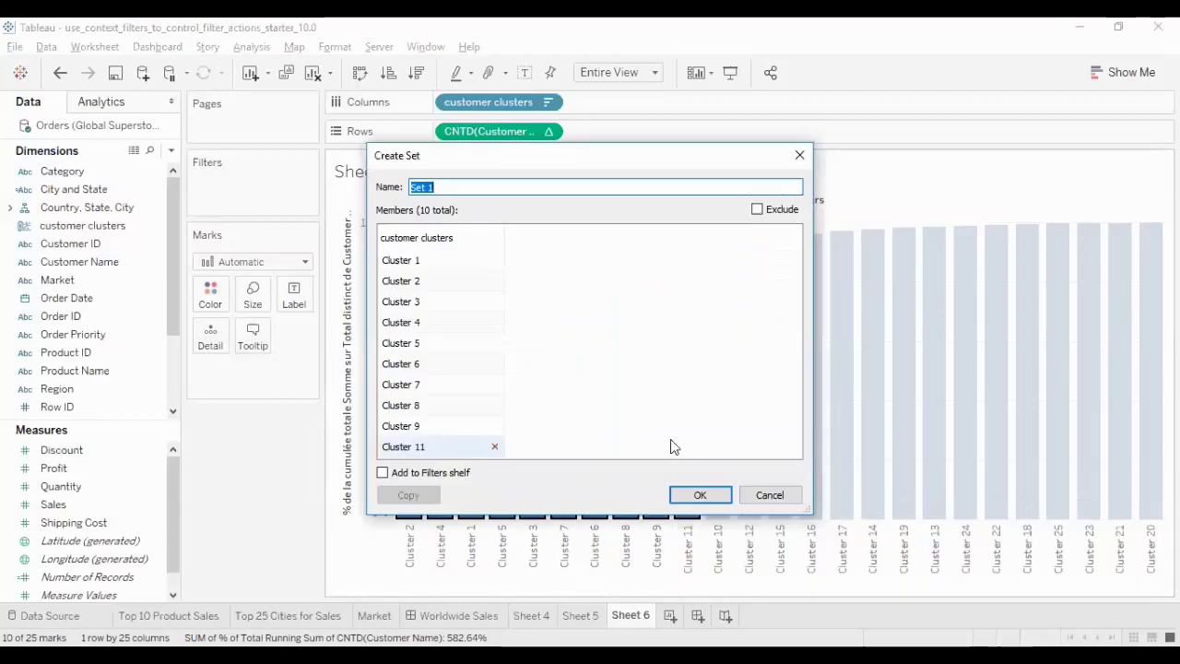
text(clusters 90%)
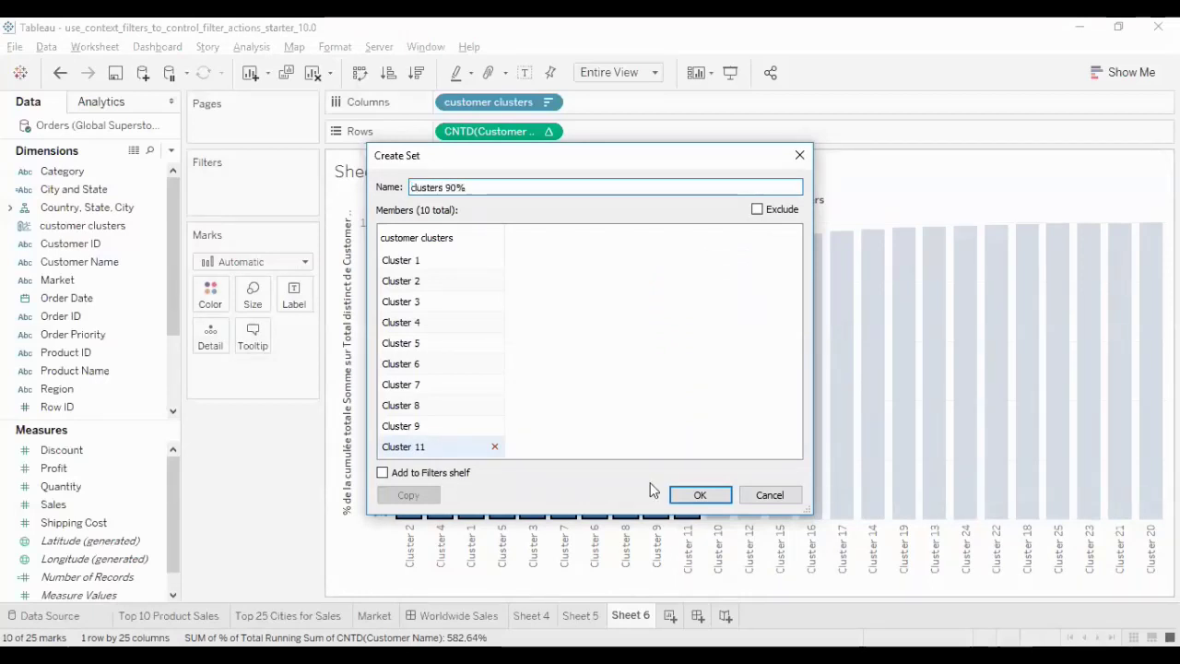
click(699, 495)
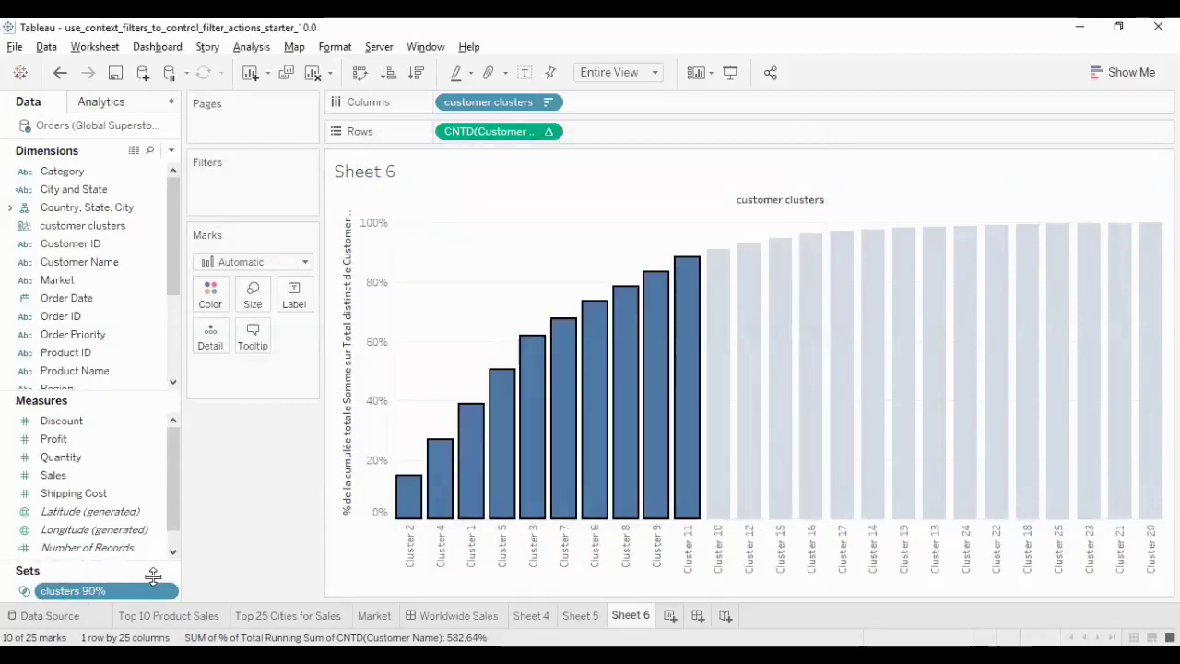
Enlarge the Sets area and colour the Sheet 5 scatter plot by the clusters 90% set.
drag(99, 565, 100, 507)
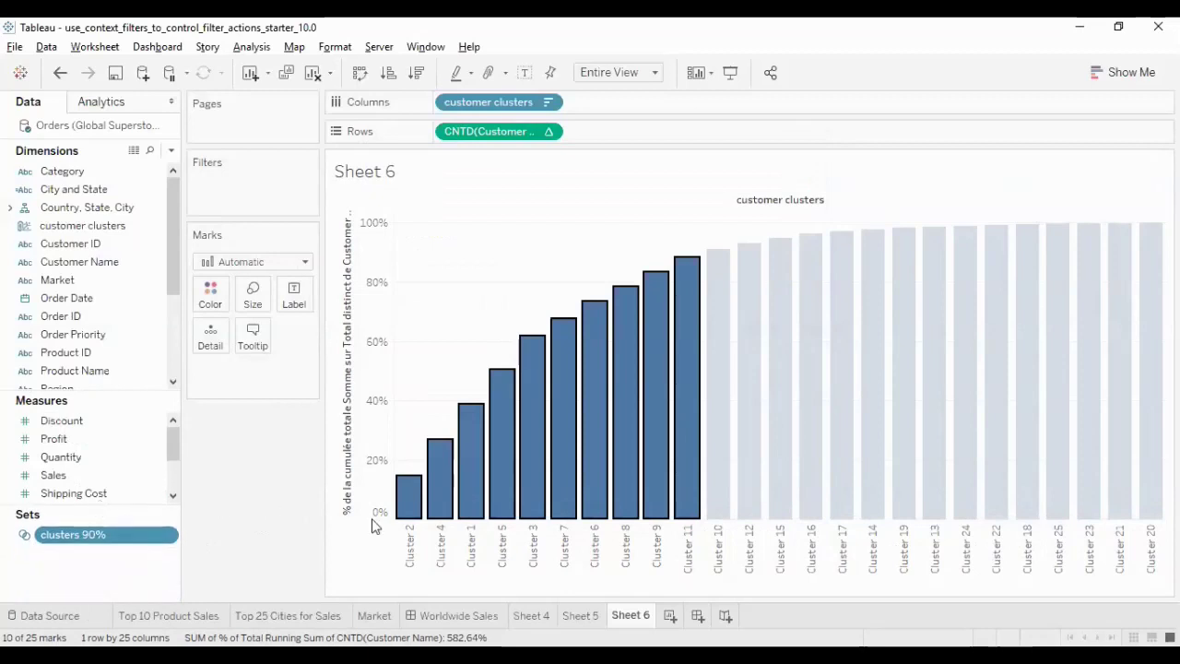
click(580, 614)
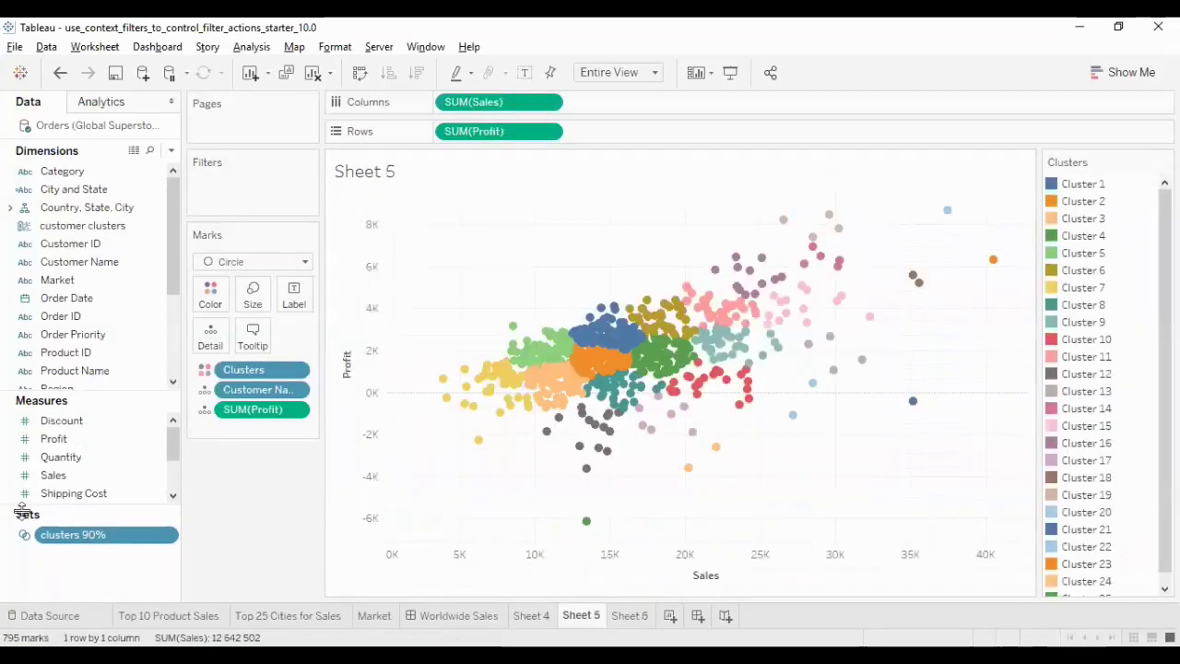
drag(74, 542, 211, 304)
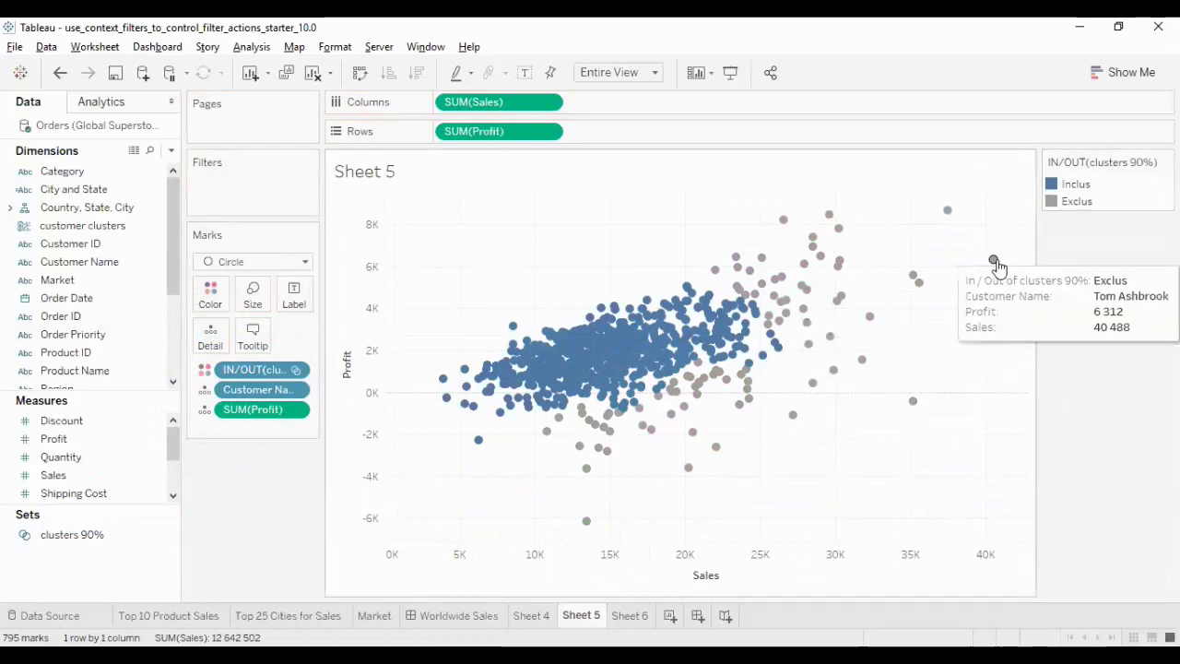
Turn the set's colour field into a filter that keeps only the Inclus members in the scatter plot.
mouse_move(804, 357)
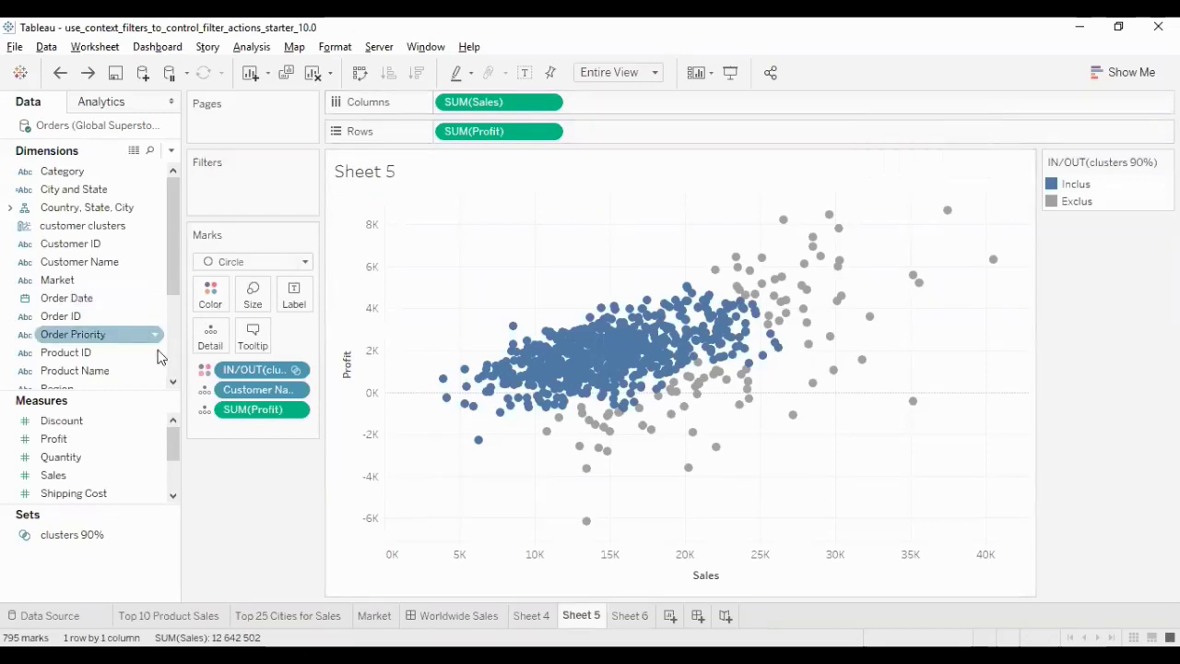
drag(230, 370, 256, 187)
click(426, 210)
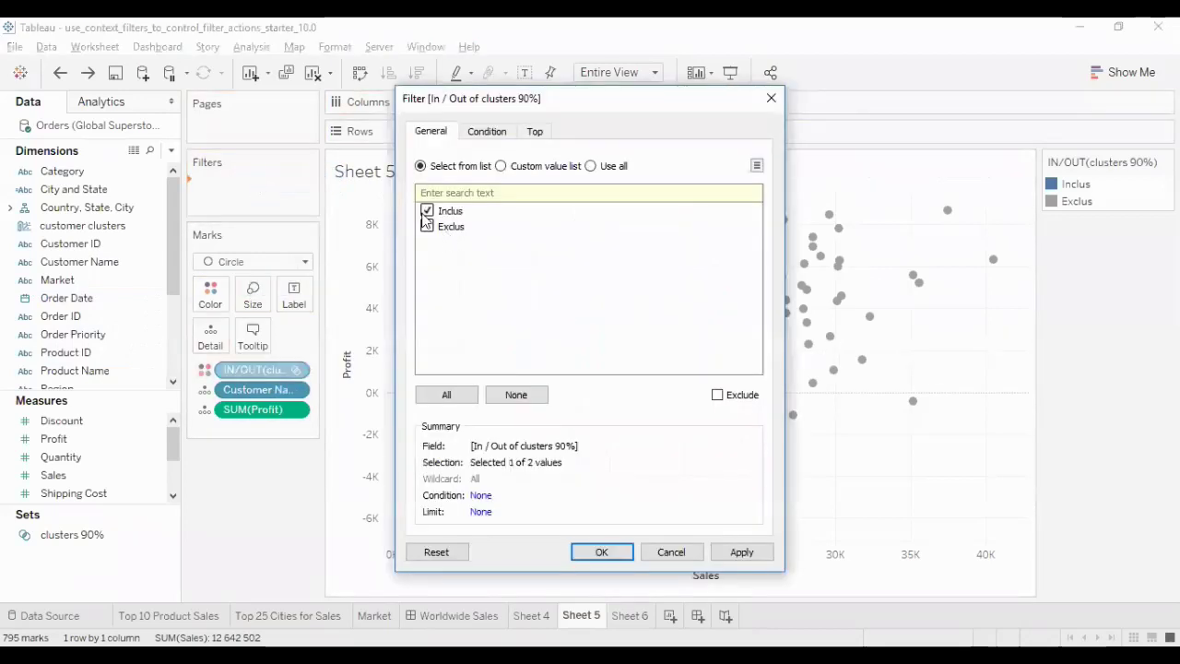
click(620, 553)
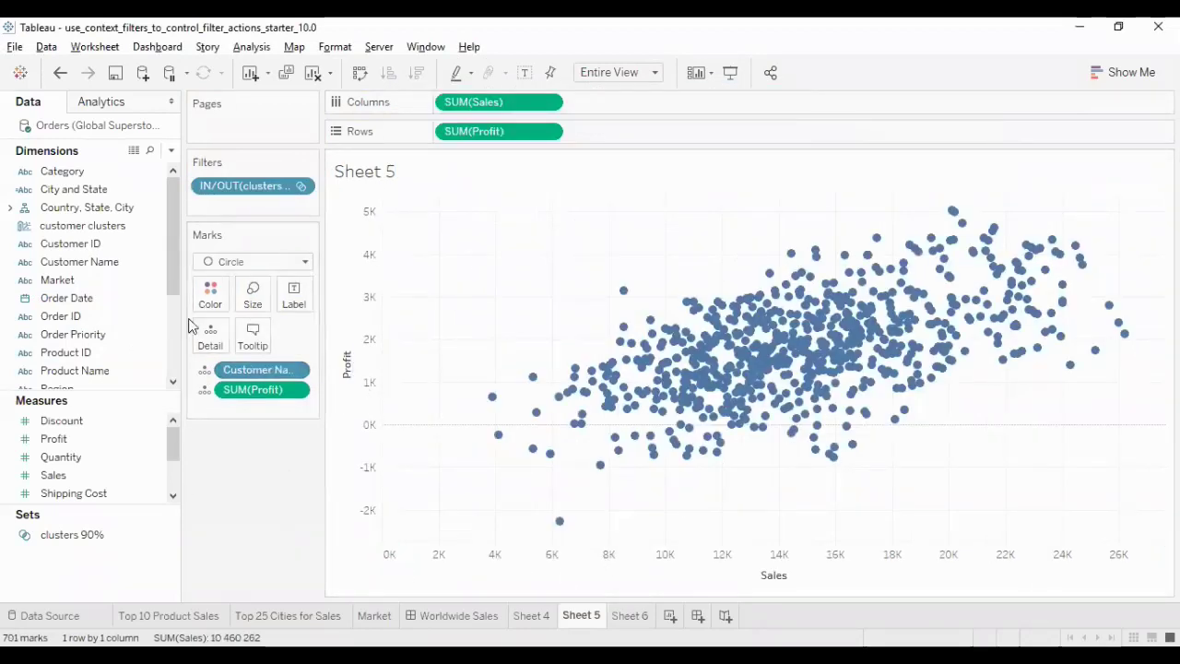
Enlarge the scatter plot's circles slightly and set the sheet's grid lines to None.
click(253, 295)
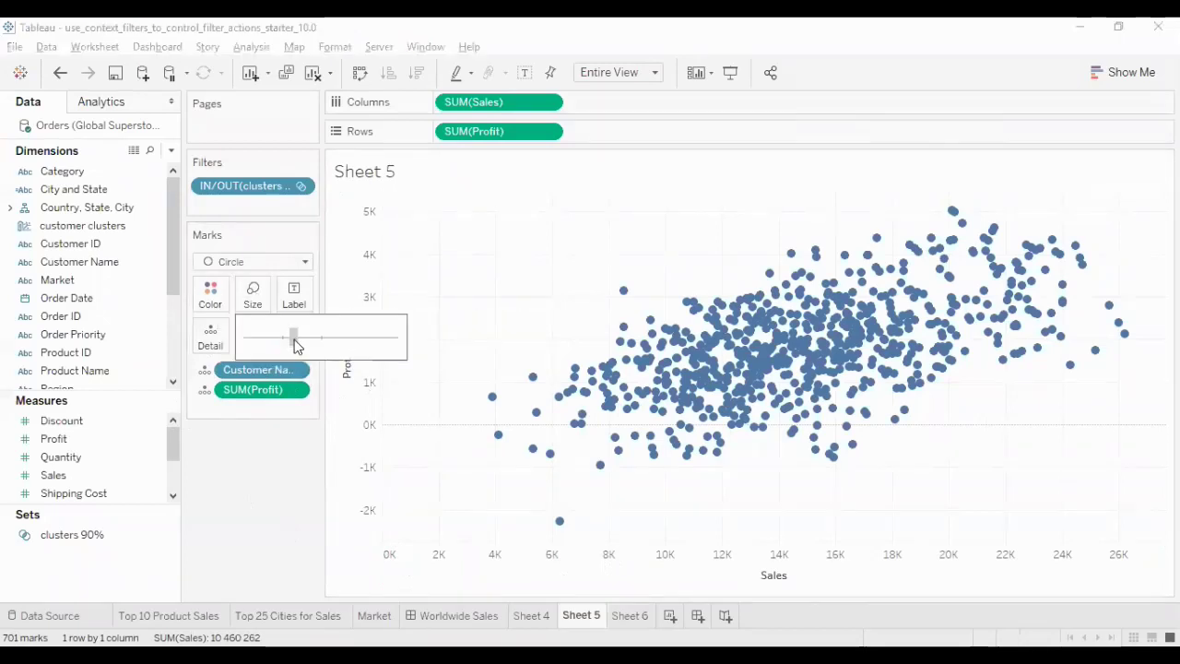
drag(286, 336, 293, 337)
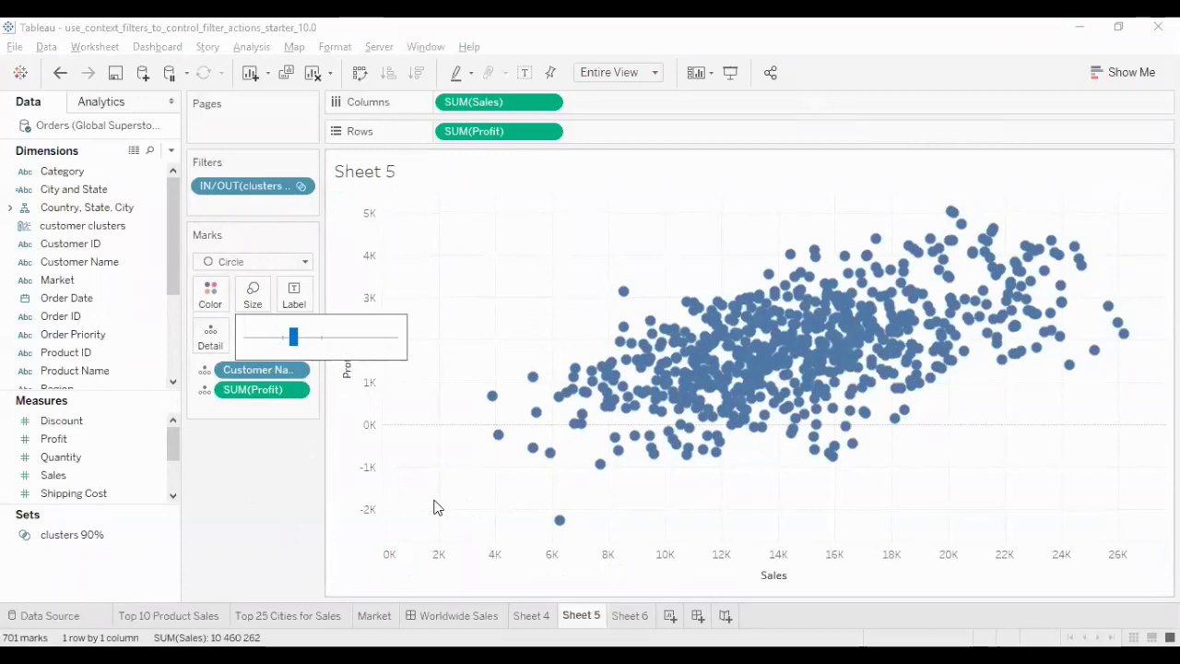
right_click(434, 289)
click(524, 392)
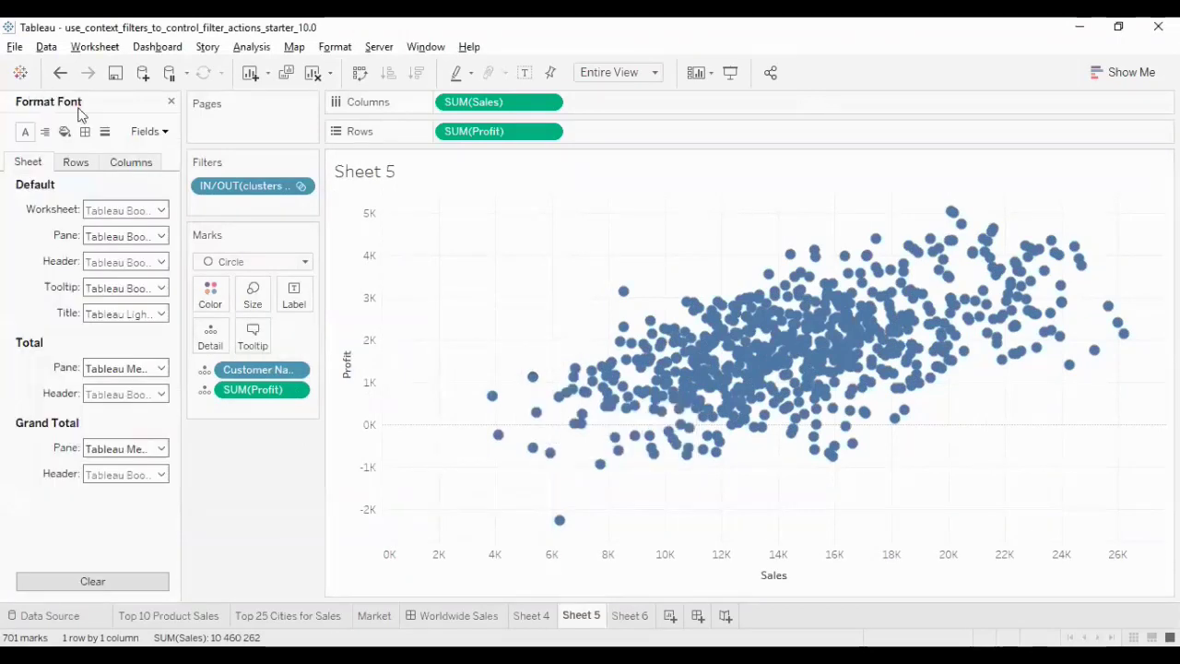
click(105, 131)
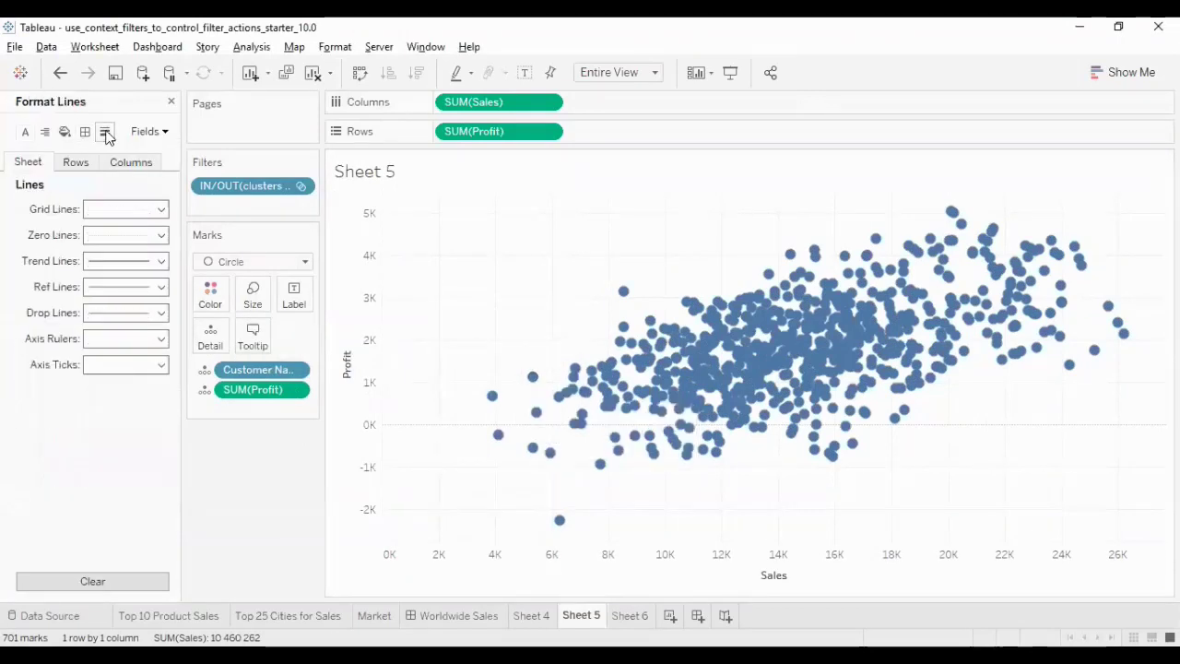
click(153, 210)
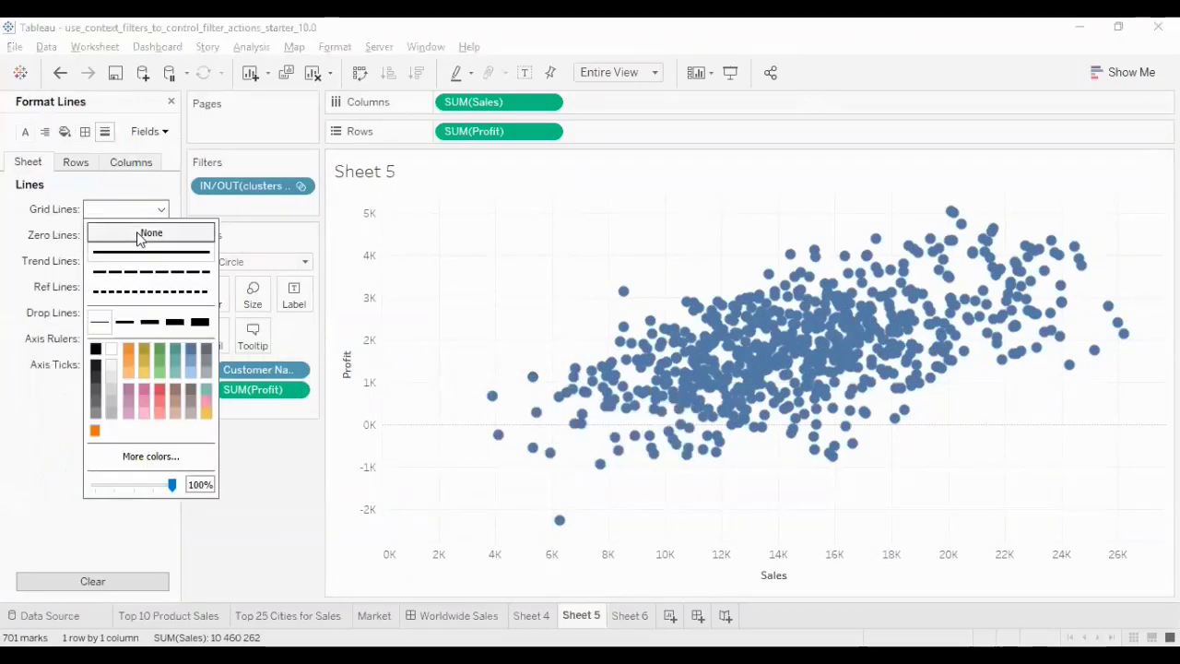
click(437, 517)
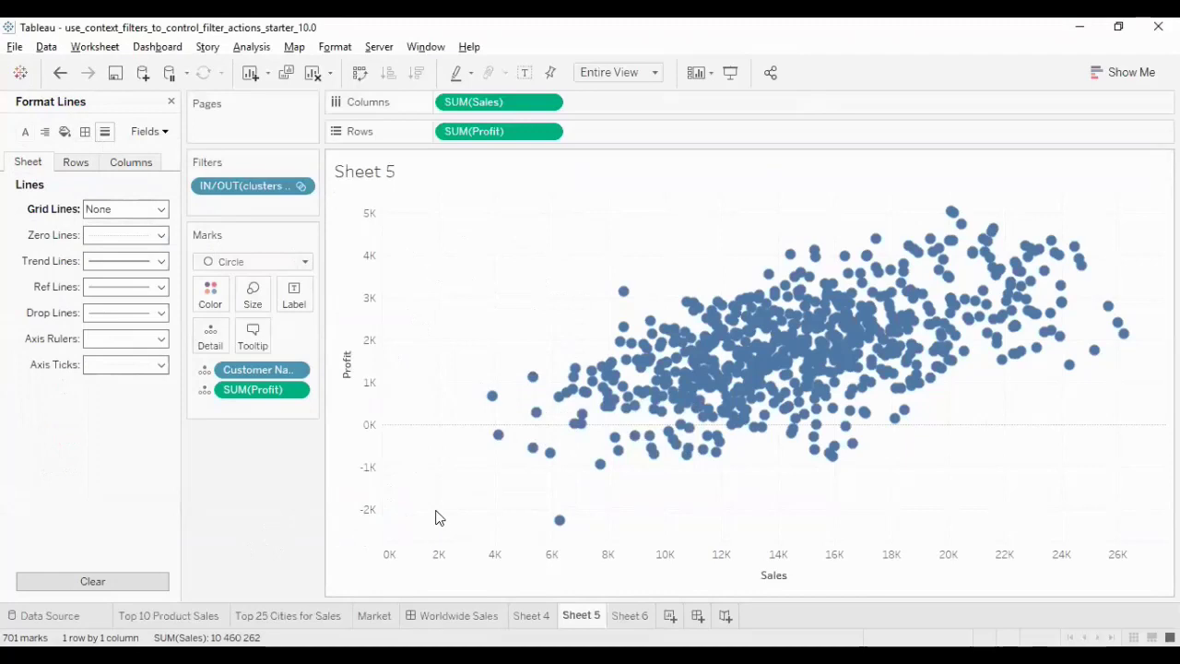
click(171, 102)
Colour the filtered scatter plot by the customer clusters dimension.
drag(81, 226, 214, 294)
click(553, 329)
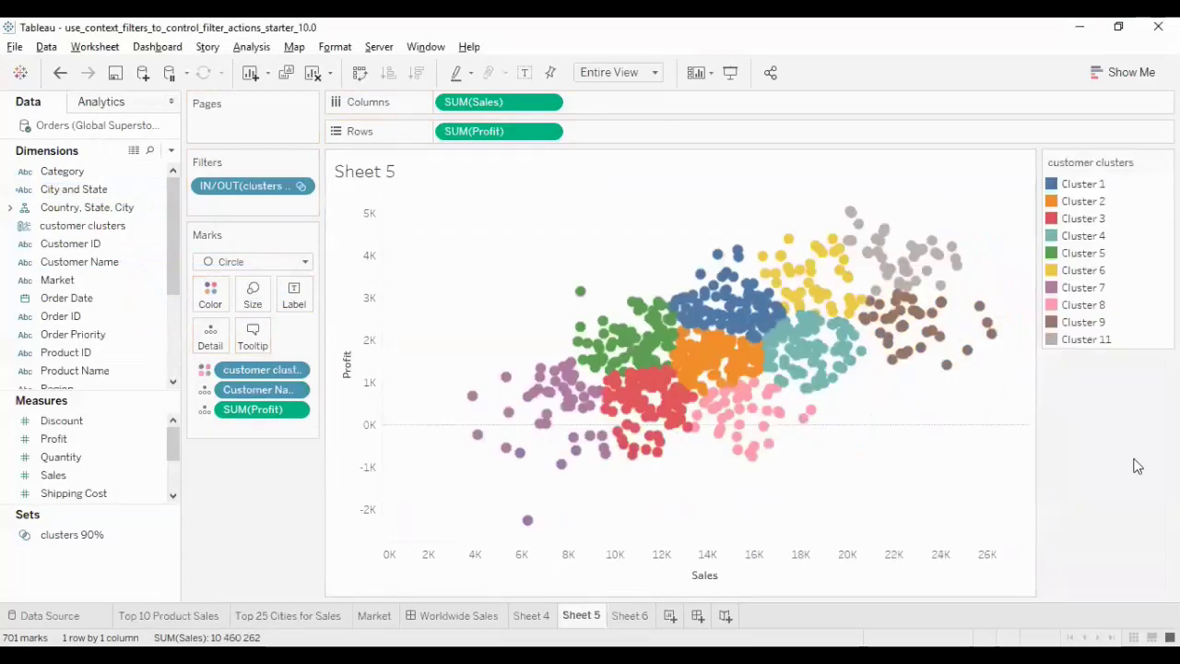